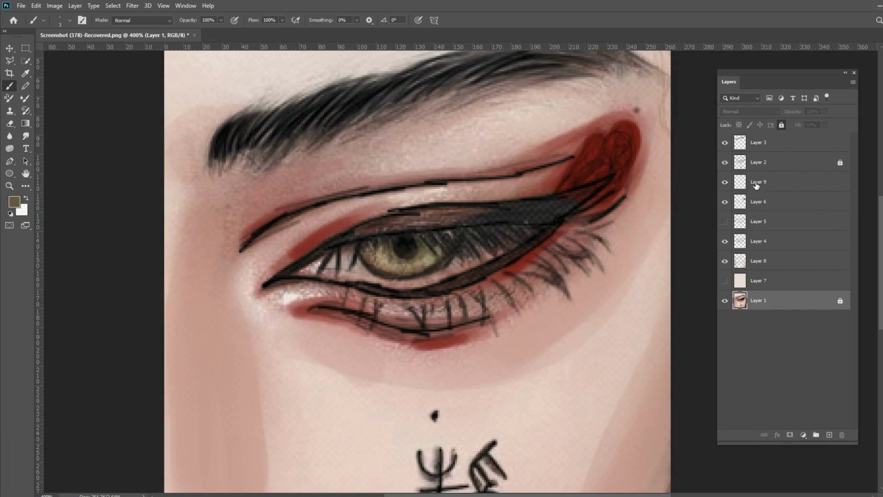
- Select Layer 9 in the Layers panel of the eye painting
{"action": "left_click", "coordinate": [756, 184]}
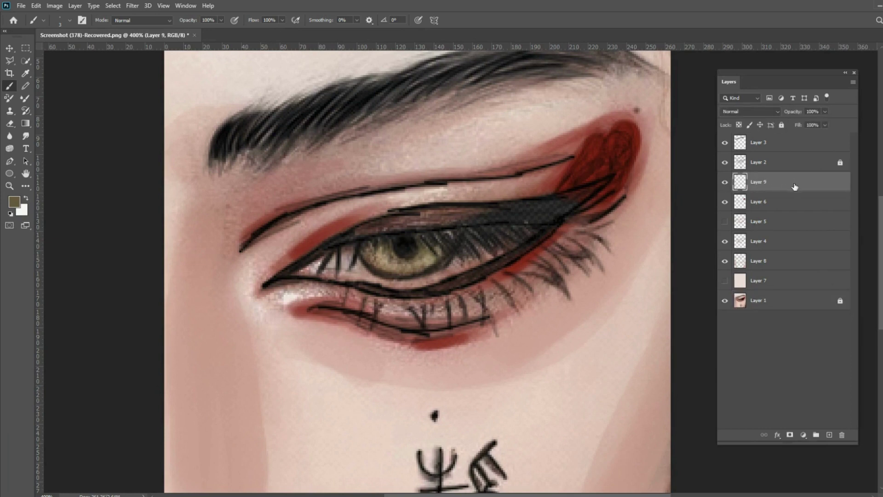
- Delete Layer 9 and add a fresh empty layer above Layer 6
{"action": "left_click_drag", "start_coordinate": [795, 187], "coordinate": [842, 435]}
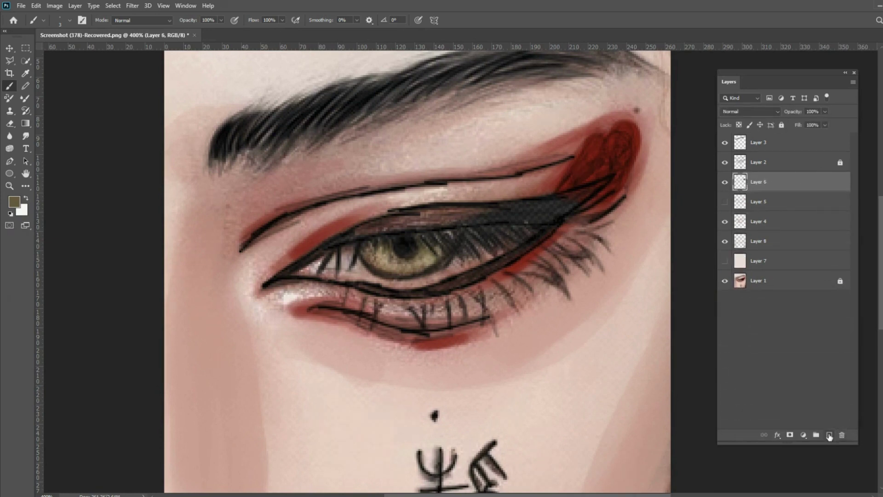
{"action": "left_click", "coordinate": [829, 436]}
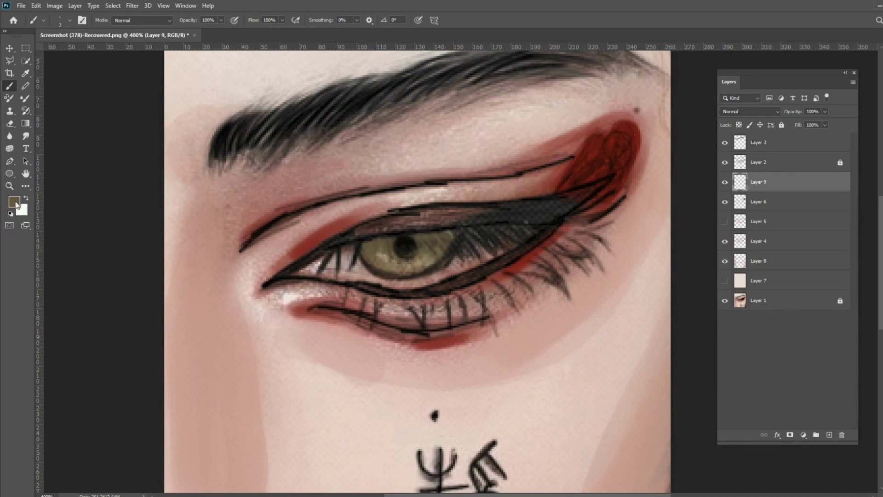
- Set the foreground to a dark brown, then to a muted golden brown
{"action": "left_click", "coordinate": [16, 203]}
{"action": "left_click", "coordinate": [169, 408]}
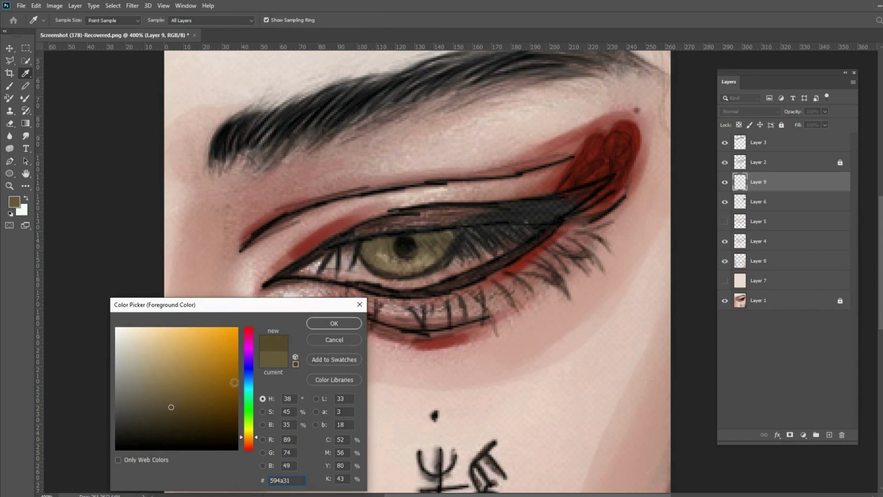
{"action": "left_click", "coordinate": [185, 414]}
{"action": "left_click", "coordinate": [336, 323]}
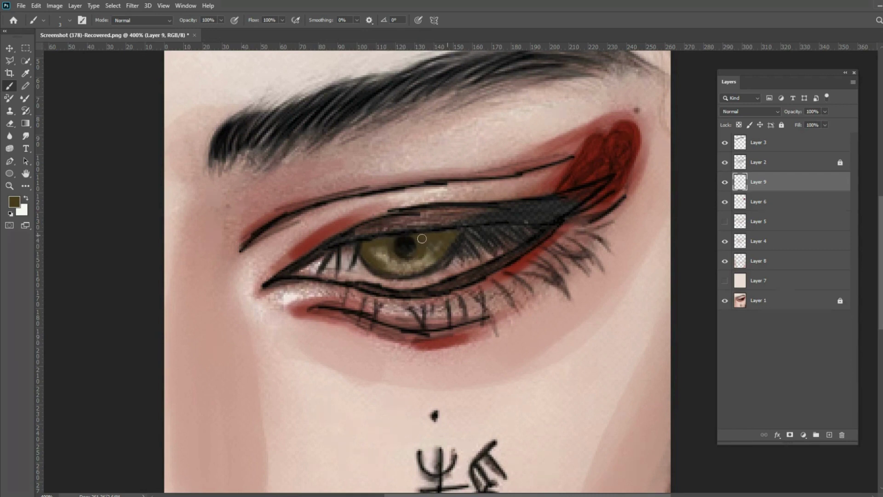
{"action": "left_click", "coordinate": [19, 202]}
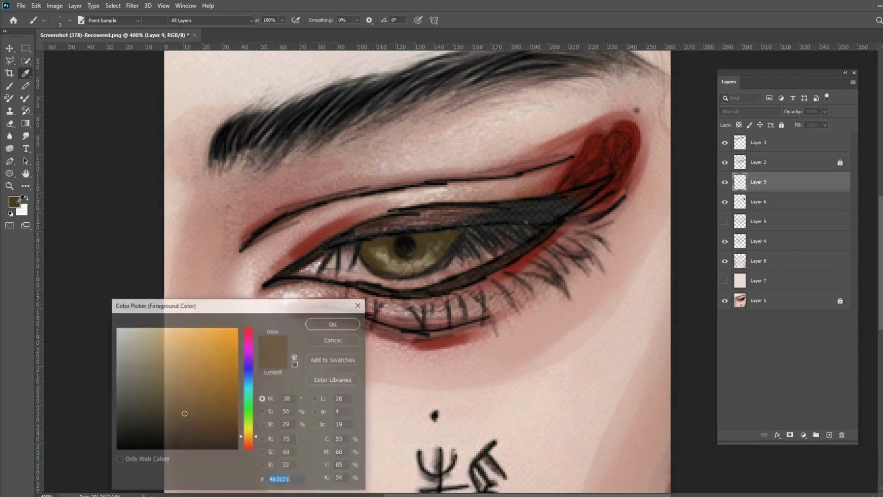
{"action": "left_click", "coordinate": [184, 375]}
{"action": "left_click_drag", "start_coordinate": [181, 392], "coordinate": [217, 388]}
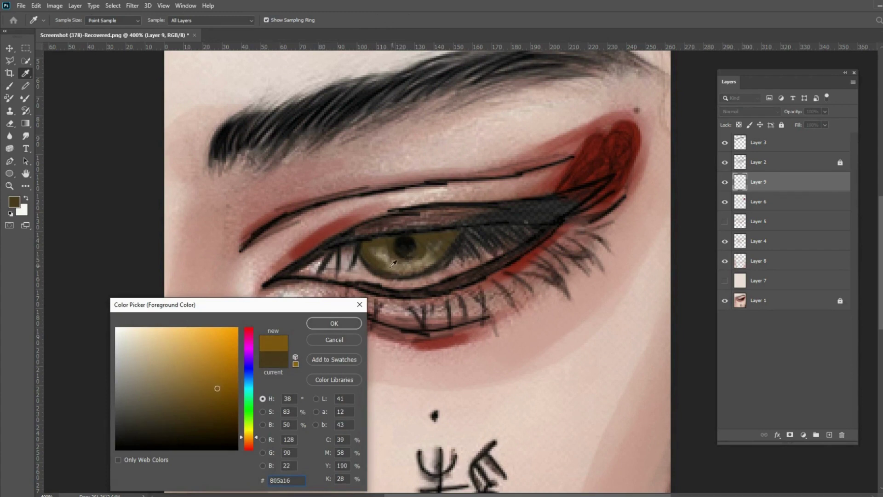
{"action": "mouse_move", "coordinate": [188, 385]}
{"action": "left_mouse_down"}
{"action": "mouse_move", "coordinate": [173, 388]}
{"action": "mouse_move", "coordinate": [174, 398]}
{"action": "mouse_move", "coordinate": [211, 372]}
{"action": "left_mouse_up"}
{"action": "left_click", "coordinate": [335, 324]}
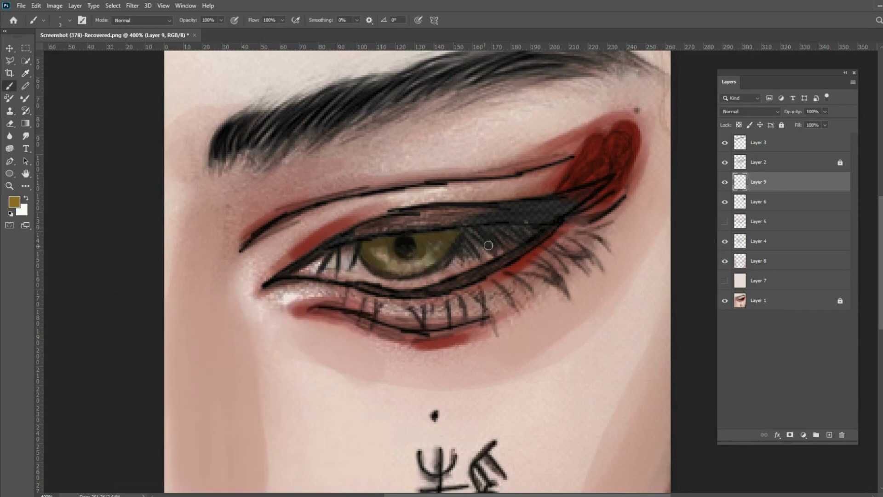
- Sample a light tan from the eye and softly lighten the iris around the pupil
{"action": "key", "text": "v"}
{"action": "key", "text": "i"}
{"action": "left_click_drag", "start_coordinate": [407, 264], "coordinate": [419, 260]}
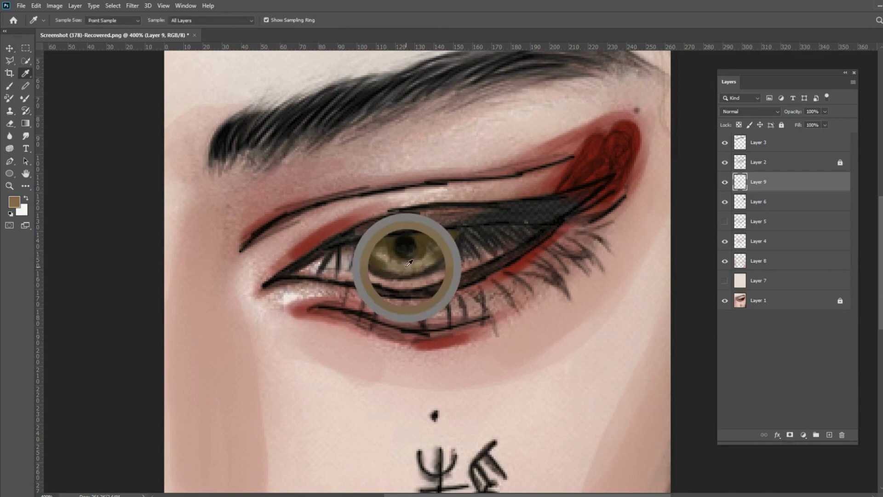
{"action": "left_click", "coordinate": [9, 86]}
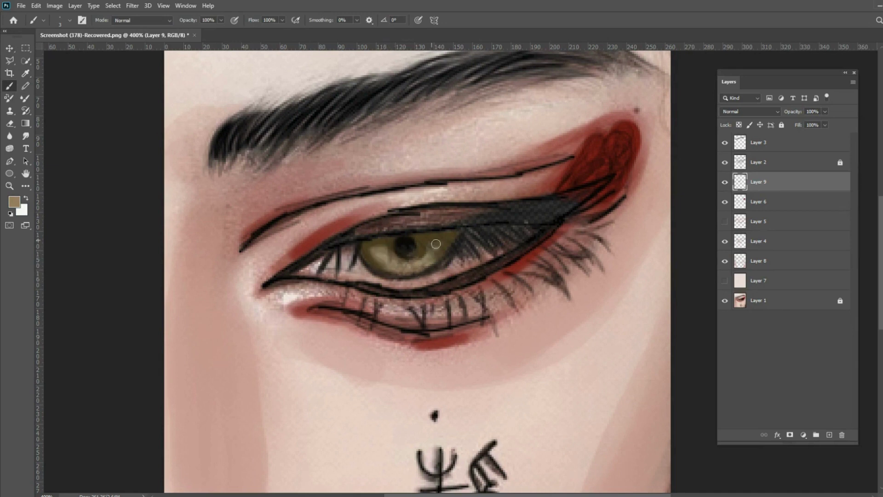
{"action": "mouse_move", "coordinate": [428, 252]}
{"action": "left_mouse_down"}
{"action": "mouse_move", "coordinate": [439, 247]}
{"action": "mouse_move", "coordinate": [406, 259]}
{"action": "mouse_move", "coordinate": [380, 254]}
{"action": "mouse_move", "coordinate": [409, 268]}
{"action": "left_mouse_up"}
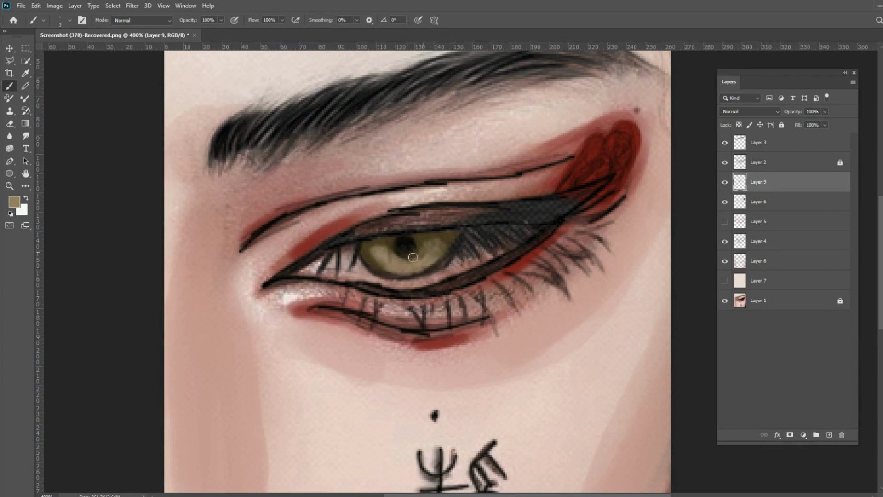
{"action": "left_click_drag", "start_coordinate": [431, 242], "coordinate": [424, 259]}
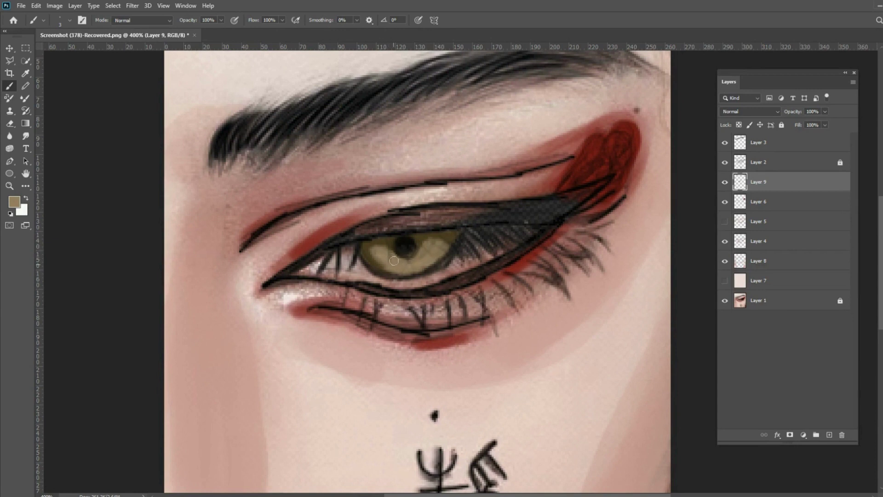
{"action": "left_click_drag", "start_coordinate": [396, 265], "coordinate": [384, 261]}
- Pick a lighter tan and paint brighter strokes across the iris's right side
{"action": "left_click", "coordinate": [15, 202]}
{"action": "left_click", "coordinate": [163, 361]}
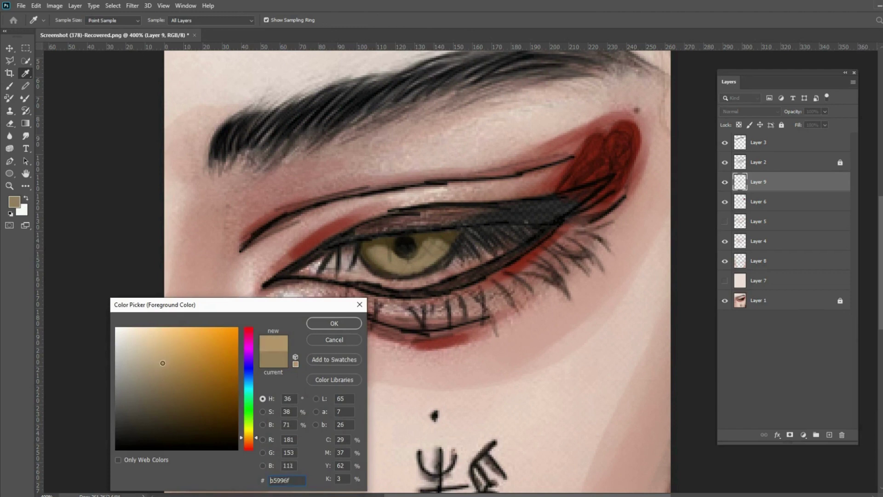
{"action": "left_click", "coordinate": [327, 325]}
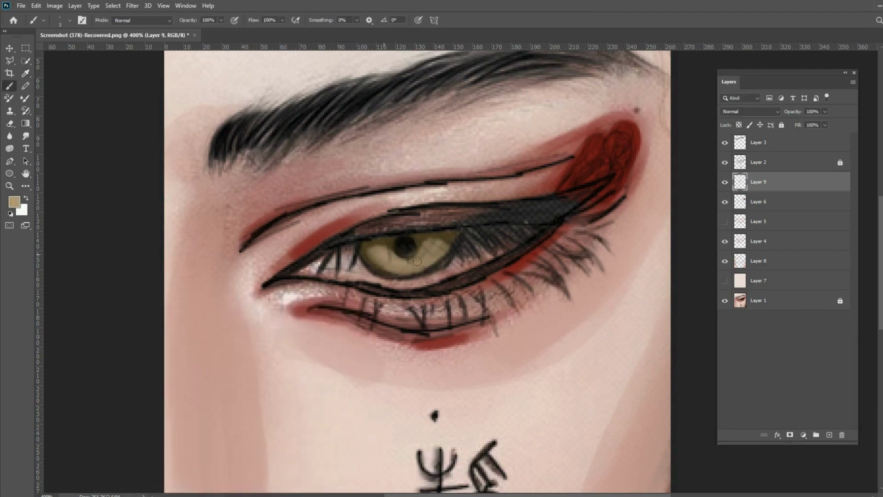
{"action": "left_click", "coordinate": [18, 203]}
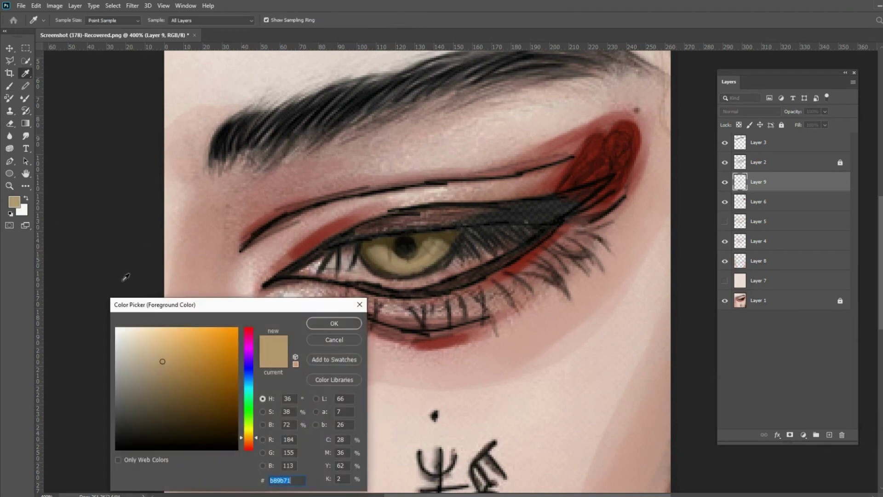
{"action": "left_click", "coordinate": [330, 324]}
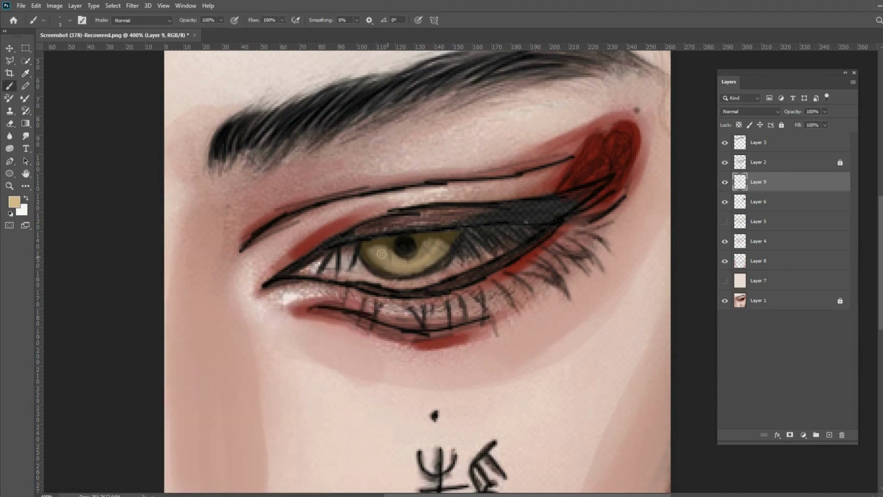
{"action": "mouse_move", "coordinate": [382, 254]}
{"action": "left_mouse_down"}
{"action": "mouse_move", "coordinate": [442, 251]}
{"action": "mouse_move", "coordinate": [421, 264]}
{"action": "mouse_move", "coordinate": [420, 254]}
{"action": "left_mouse_up"}
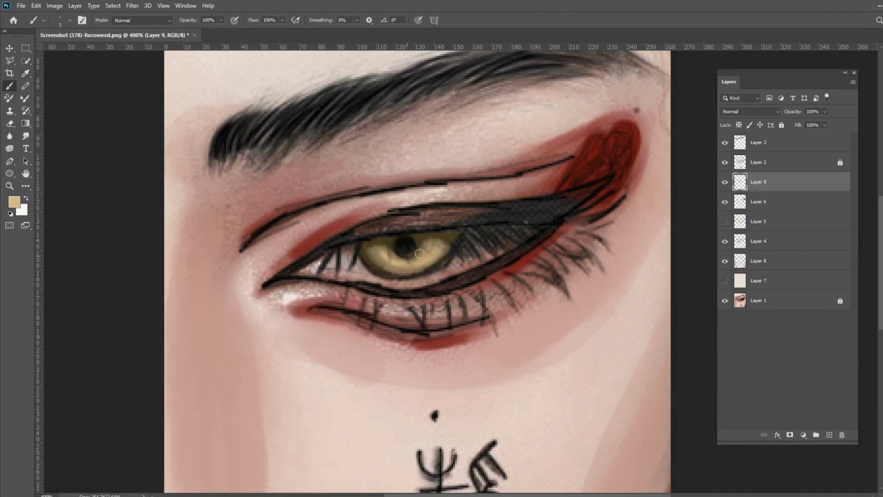
- Choose dark brown 3f3014 and deepen the iris shading near the pupil
{"action": "left_click", "coordinate": [26, 73]}
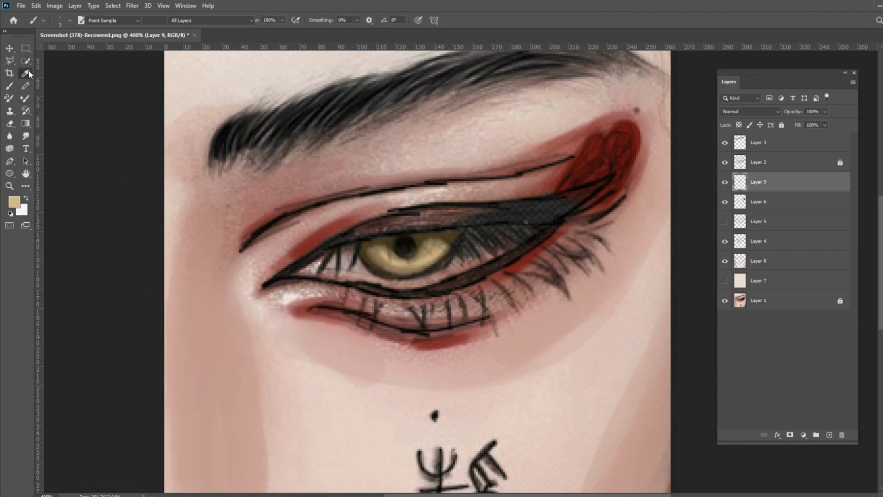
{"action": "left_click", "coordinate": [388, 237]}
{"action": "left_click", "coordinate": [9, 85]}
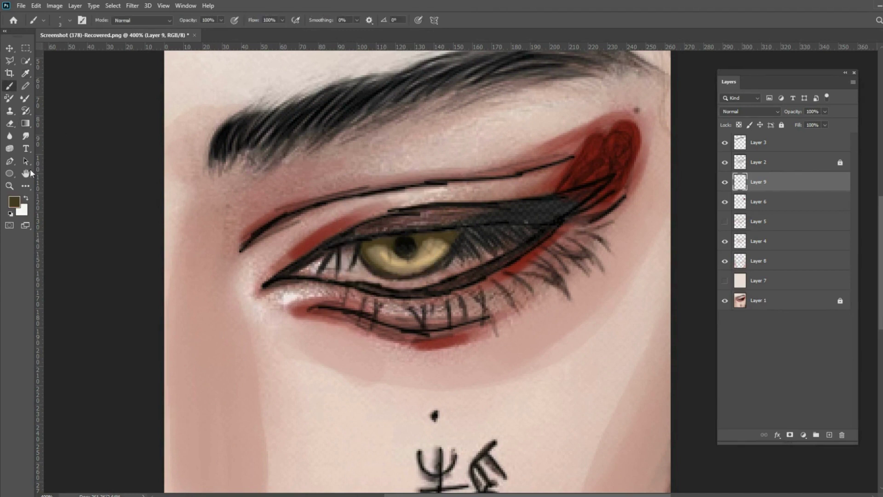
{"action": "left_click", "coordinate": [13, 201]}
{"action": "left_click", "coordinate": [198, 420]}
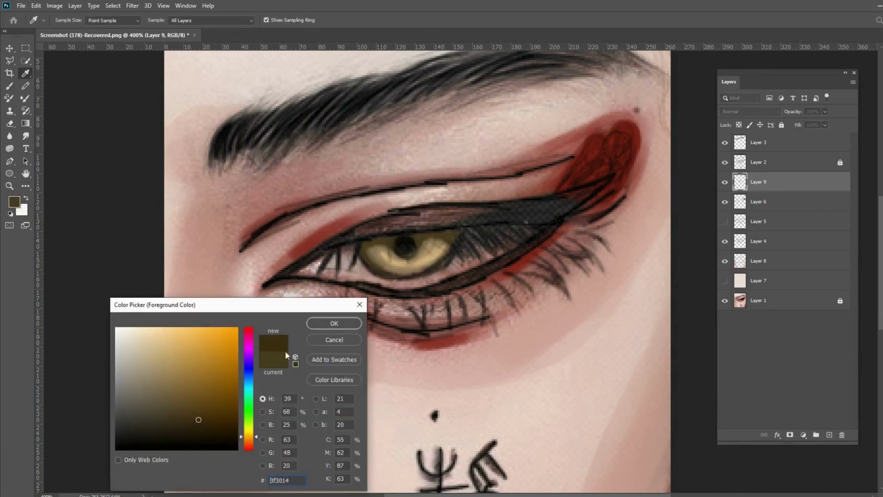
{"action": "left_click", "coordinate": [338, 322]}
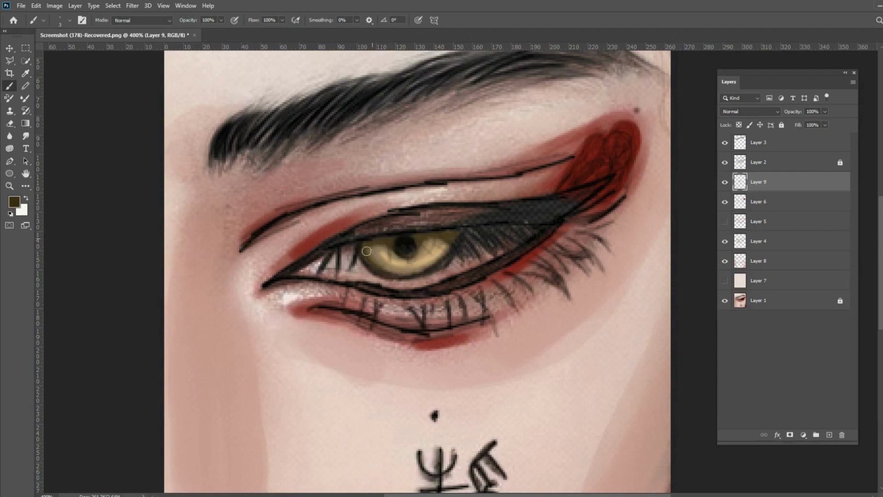
{"action": "left_click_drag", "start_coordinate": [365, 244], "coordinate": [391, 243]}
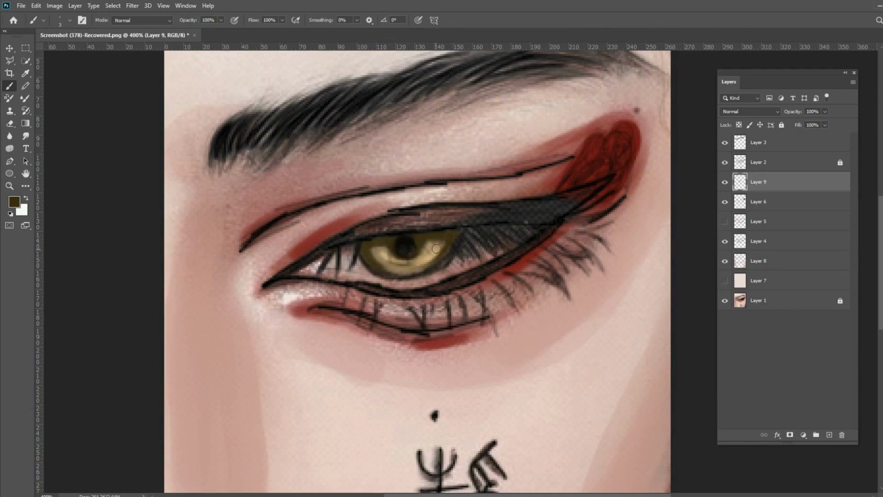
- Sample the iris tan, lighten it, and paint a light tan highlight on the iris
{"action": "left_click", "coordinate": [25, 74]}
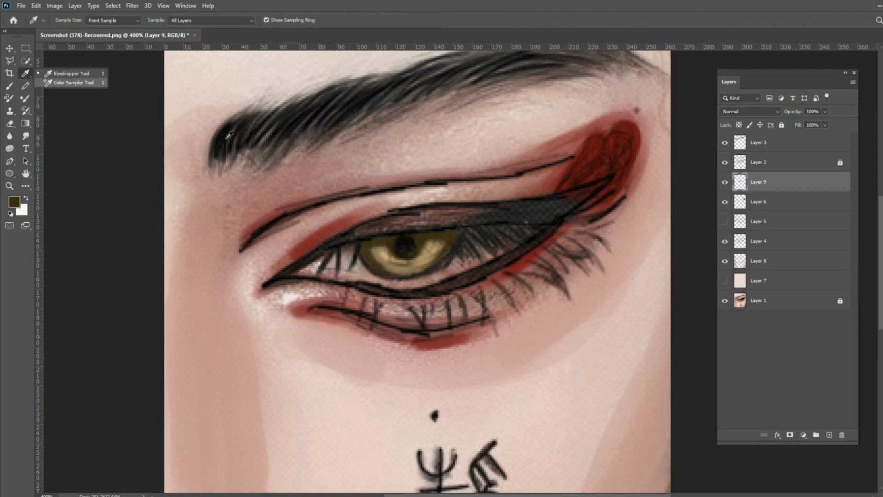
{"action": "left_click", "coordinate": [426, 257]}
{"action": "left_click", "coordinate": [14, 201]}
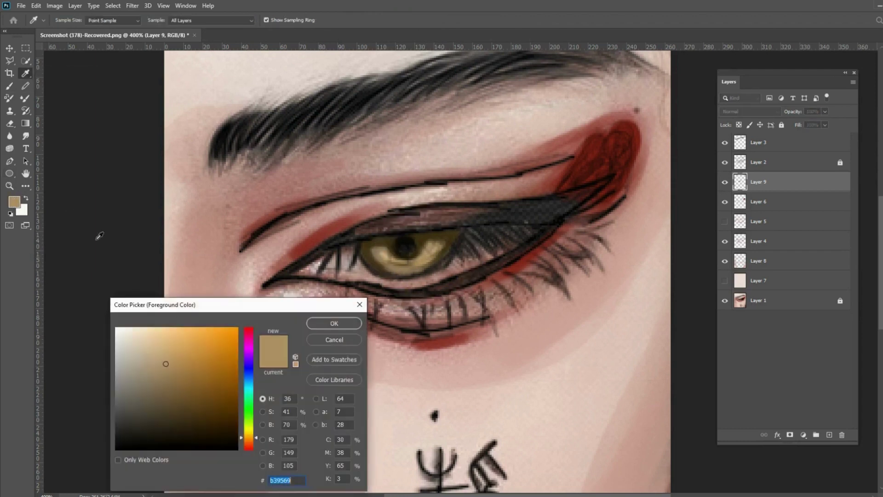
{"action": "left_click", "coordinate": [176, 341]}
{"action": "left_click", "coordinate": [335, 323]}
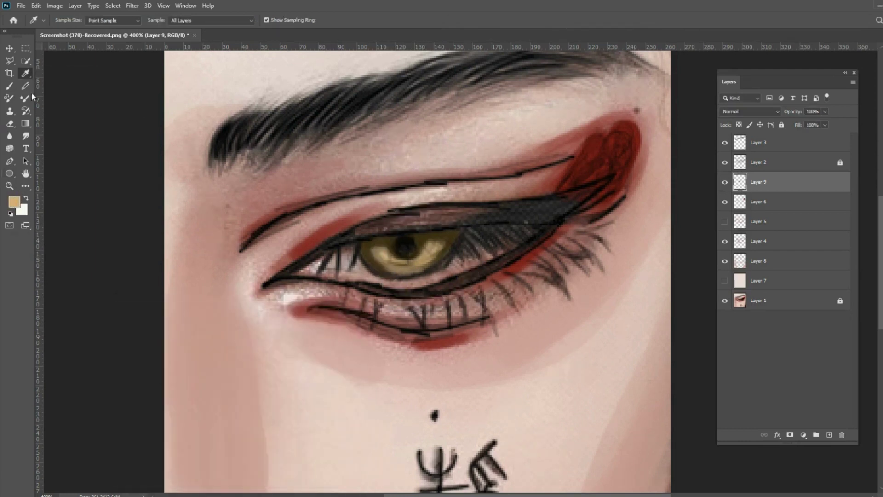
{"action": "left_click", "coordinate": [10, 85]}
{"action": "left_click_drag", "start_coordinate": [382, 256], "coordinate": [383, 255]}
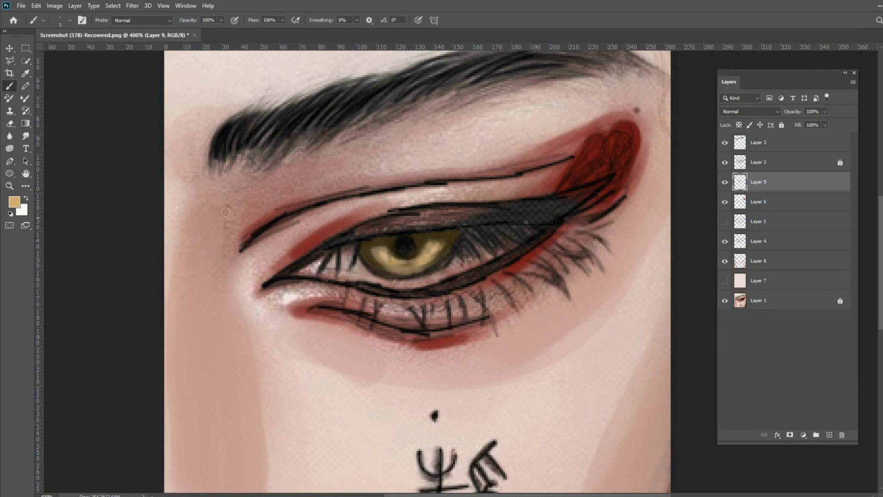
- Pick near-black, toggle the base painting to check lines, then sample the pinkish skin tone
{"action": "left_click", "coordinate": [15, 201]}
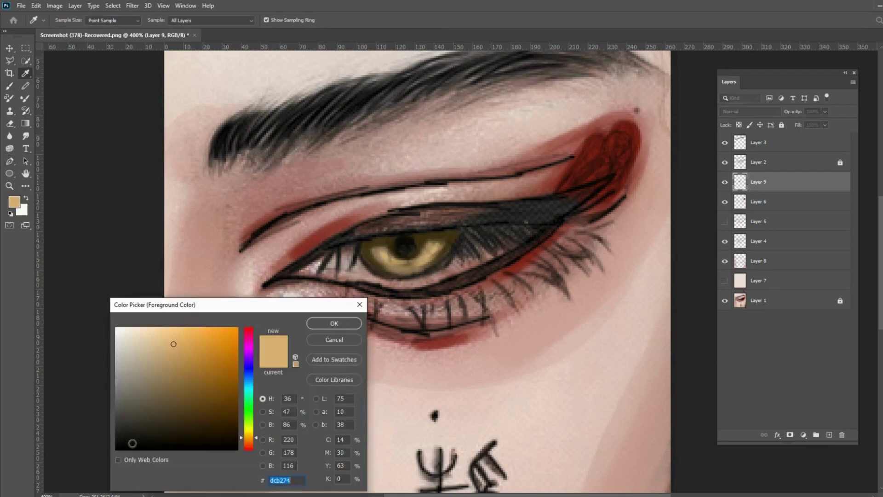
{"action": "left_click", "coordinate": [118, 447]}
{"action": "left_click", "coordinate": [335, 324]}
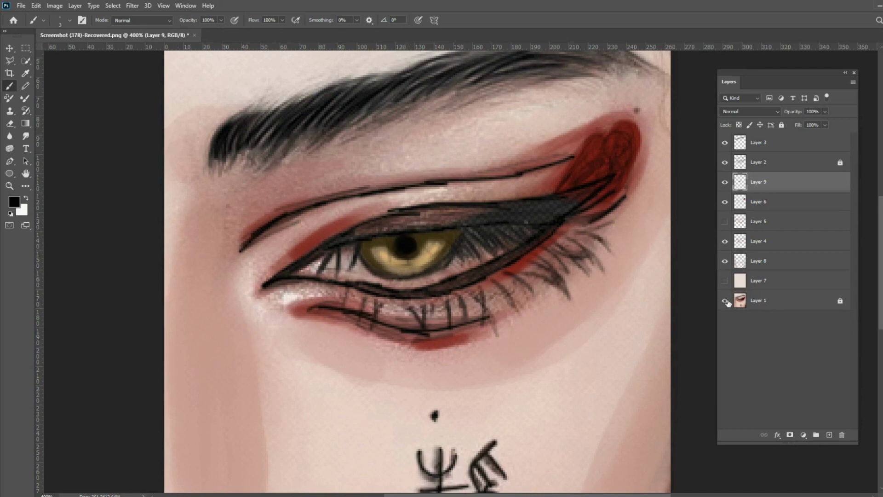
{"action": "left_click", "coordinate": [725, 301]}
{"action": "left_click", "coordinate": [726, 301]}
{"action": "key", "text": "i"}
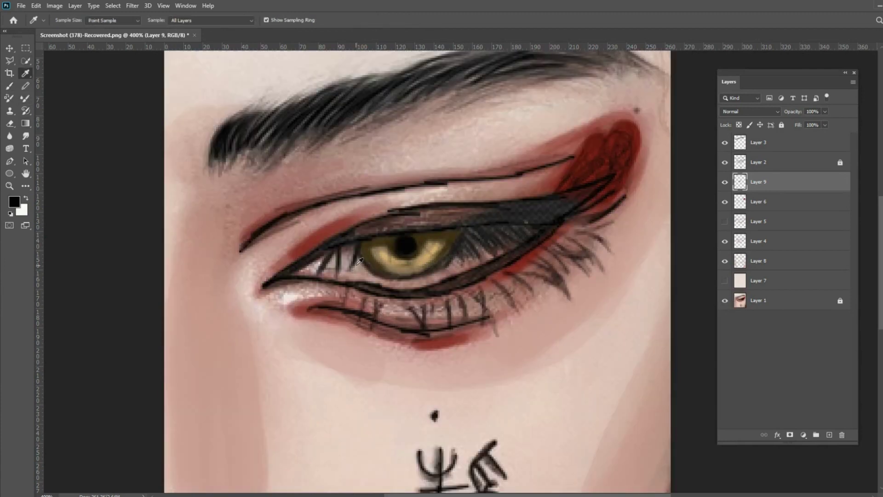
{"action": "left_click", "coordinate": [366, 271]}
{"action": "left_click", "coordinate": [9, 87]}
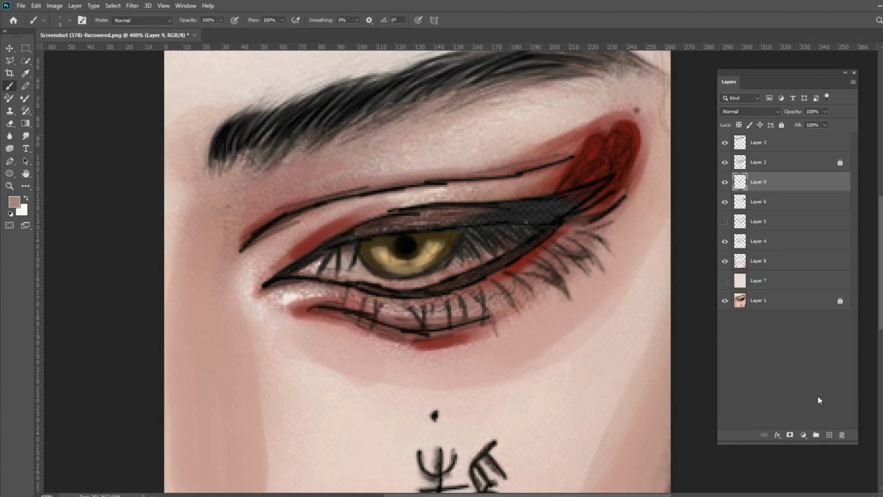
- Add a new layer below Layer 9 and set the foreground to light pink e6d6d1
{"action": "left_click", "coordinate": [830, 436]}
{"action": "left_click_drag", "start_coordinate": [809, 183], "coordinate": [808, 212]}
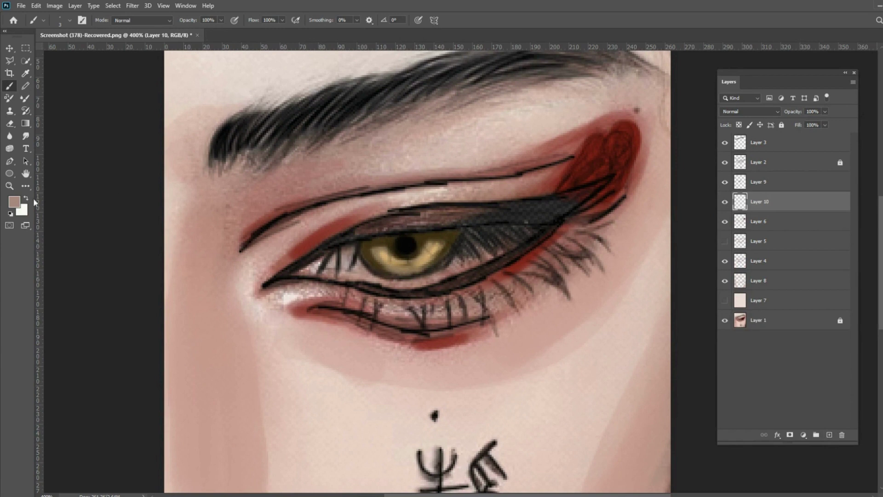
{"action": "left_click", "coordinate": [14, 201]}
{"action": "left_click_drag", "start_coordinate": [140, 350], "coordinate": [120, 337]}
{"action": "left_click", "coordinate": [331, 323]}
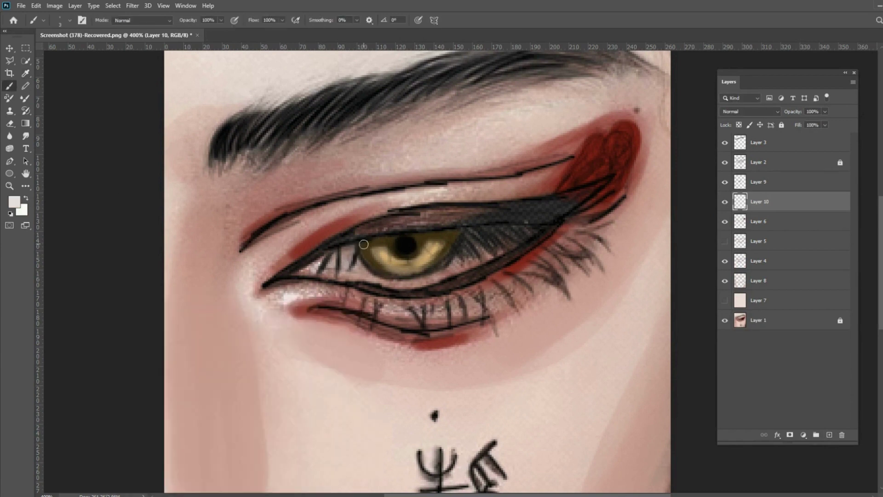
- Brush the pale pink over the eye white around the iris and along the lower lid
{"action": "left_click_drag", "start_coordinate": [318, 271], "coordinate": [367, 282]}
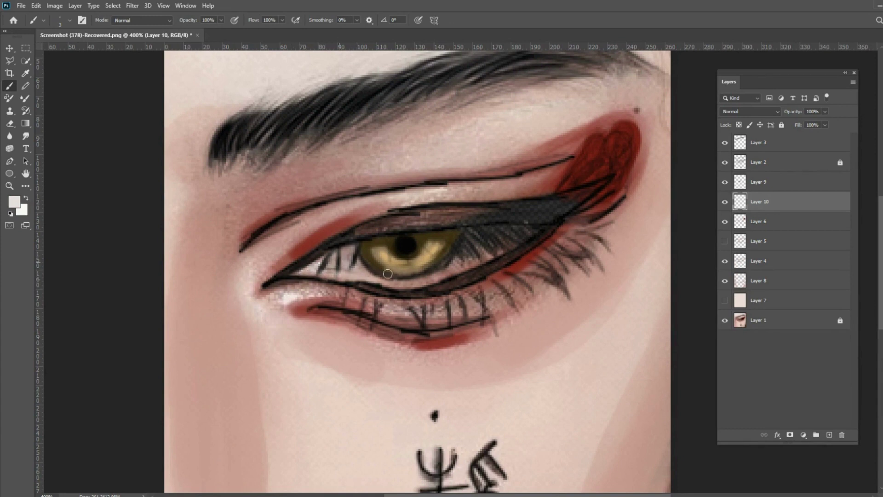
{"action": "mouse_move", "coordinate": [347, 275]}
{"action": "left_mouse_down"}
{"action": "mouse_move", "coordinate": [331, 269]}
{"action": "mouse_move", "coordinate": [350, 262]}
{"action": "mouse_move", "coordinate": [331, 257]}
{"action": "mouse_move", "coordinate": [342, 249]}
{"action": "mouse_move", "coordinate": [302, 266]}
{"action": "left_mouse_up"}
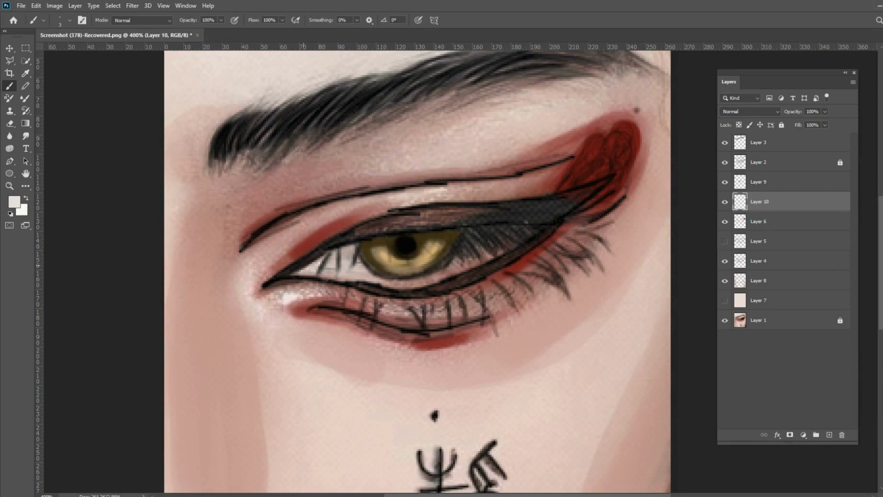
{"action": "left_click_drag", "start_coordinate": [414, 283], "coordinate": [398, 286]}
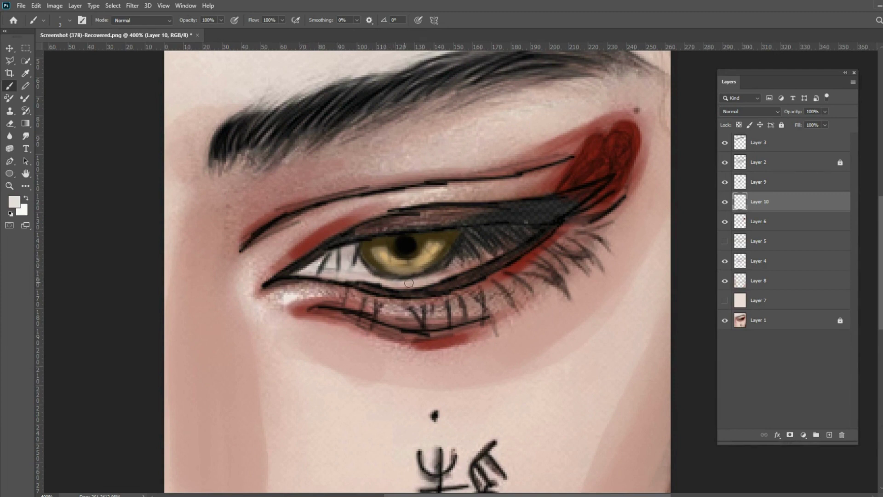
{"action": "mouse_move", "coordinate": [485, 255]}
{"action": "left_mouse_down"}
{"action": "mouse_move", "coordinate": [533, 232]}
{"action": "mouse_move", "coordinate": [453, 233]}
{"action": "mouse_move", "coordinate": [507, 234]}
{"action": "mouse_move", "coordinate": [460, 237]}
{"action": "mouse_move", "coordinate": [492, 240]}
{"action": "mouse_move", "coordinate": [451, 248]}
{"action": "mouse_move", "coordinate": [506, 242]}
{"action": "mouse_move", "coordinate": [449, 253]}
{"action": "mouse_move", "coordinate": [493, 253]}
{"action": "mouse_move", "coordinate": [415, 273]}
{"action": "left_mouse_up"}
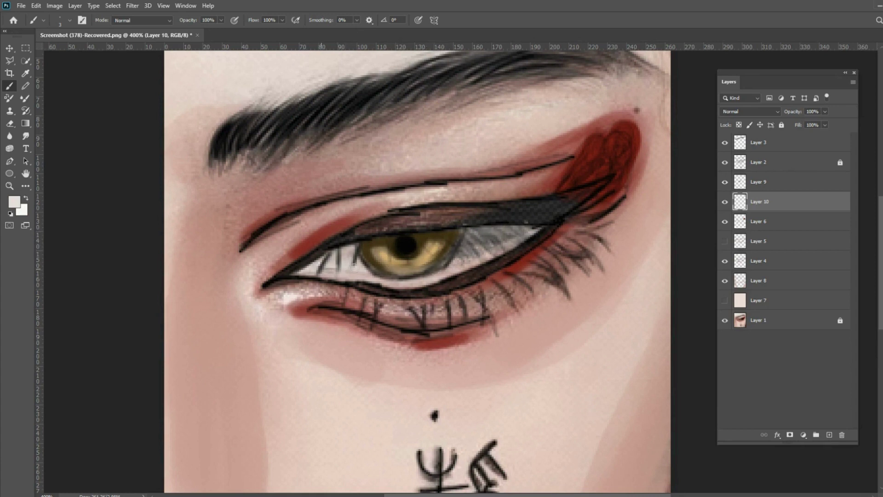
{"action": "mouse_move", "coordinate": [394, 279]}
{"action": "left_mouse_down"}
{"action": "mouse_move", "coordinate": [469, 260]}
{"action": "mouse_move", "coordinate": [529, 230]}
{"action": "mouse_move", "coordinate": [460, 235]}
{"action": "mouse_move", "coordinate": [493, 246]}
{"action": "mouse_move", "coordinate": [451, 269]}
{"action": "left_mouse_up"}
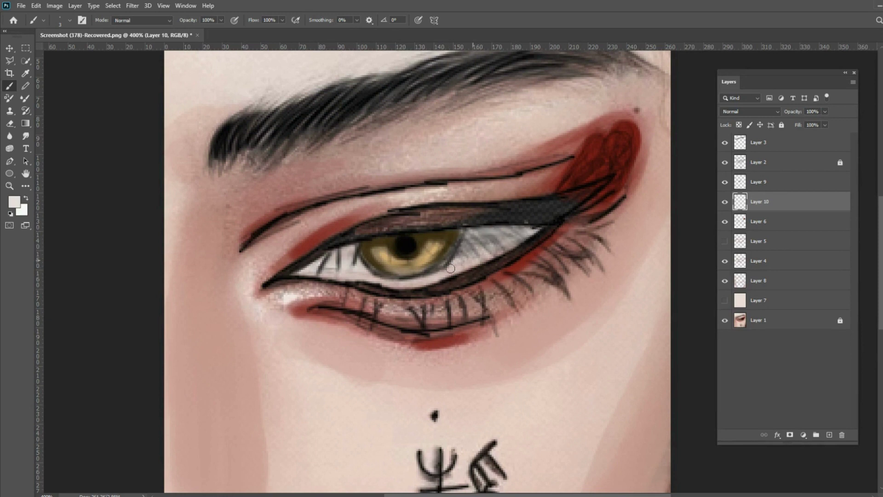
- Set a darker pink background colour and a deeper pink skin-tone foreground
{"action": "left_click", "coordinate": [18, 205]}
{"action": "left_click", "coordinate": [134, 344]}
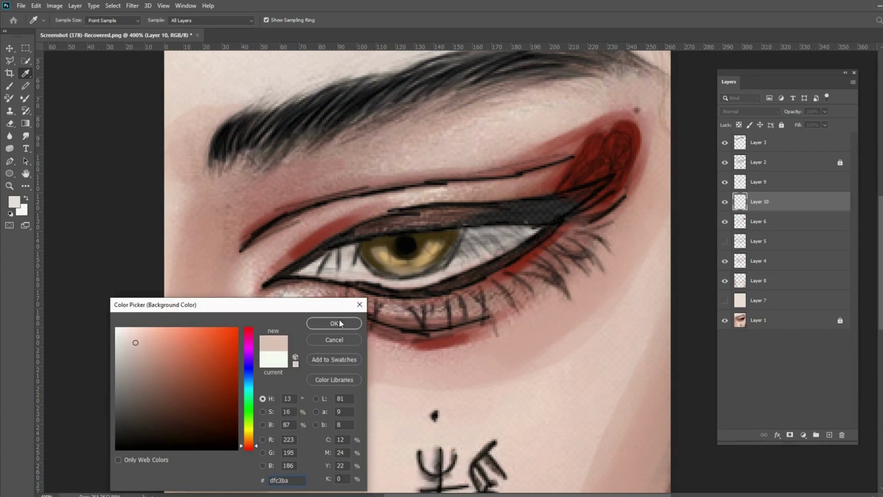
{"action": "left_click", "coordinate": [338, 322]}
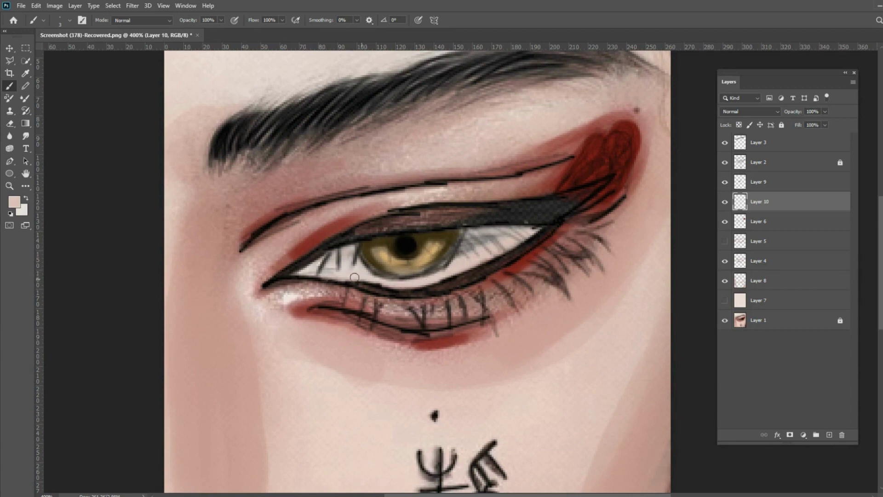
{"action": "left_click", "coordinate": [15, 201]}
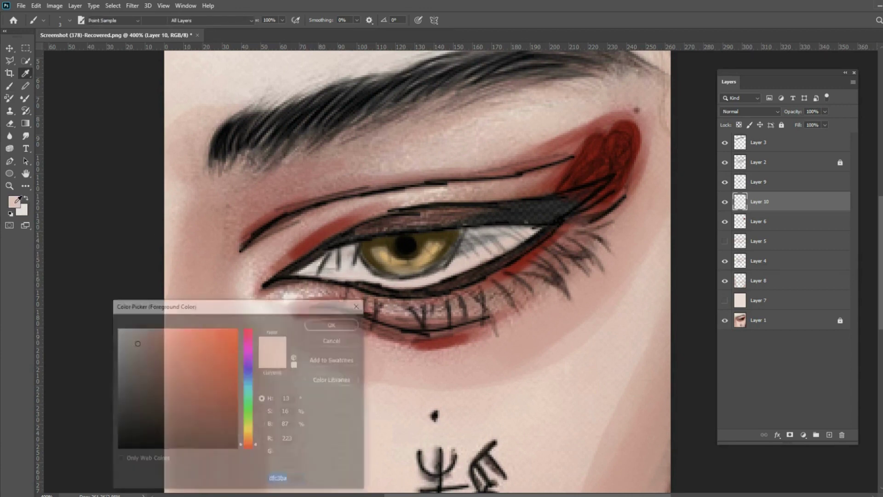
{"action": "left_click", "coordinate": [154, 341]}
{"action": "left_click", "coordinate": [344, 323]}
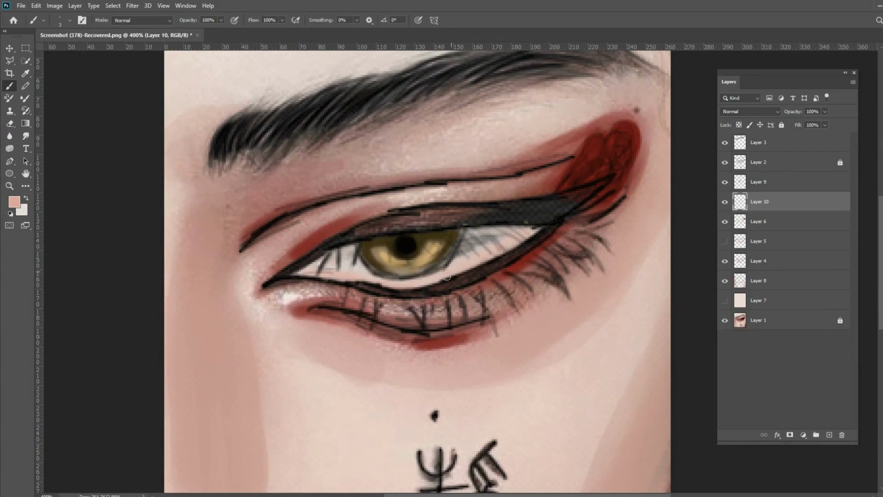
- Switch the foreground to a saturated salmon tone, e2ac9c, for the eye white
{"action": "left_click", "coordinate": [14, 201]}
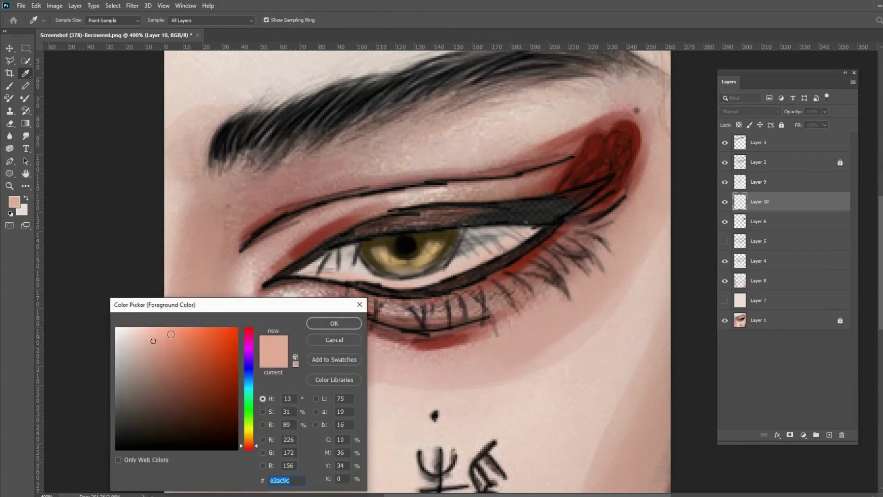
{"action": "left_click", "coordinate": [171, 334]}
{"action": "left_click", "coordinate": [334, 324]}
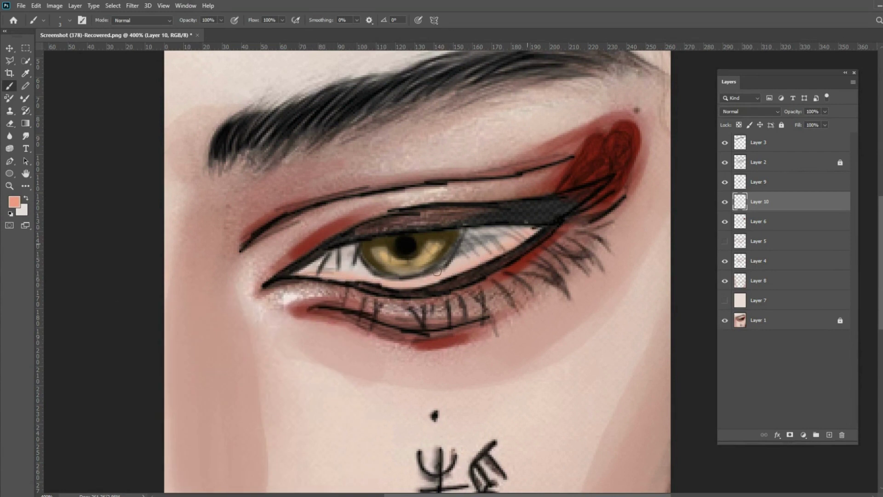
{"action": "left_click", "coordinate": [14, 201]}
- Set dark red-brown 6d2915, add a new layer above Layer 10, and pick a darker red-brown
{"action": "left_click", "coordinate": [214, 397]}
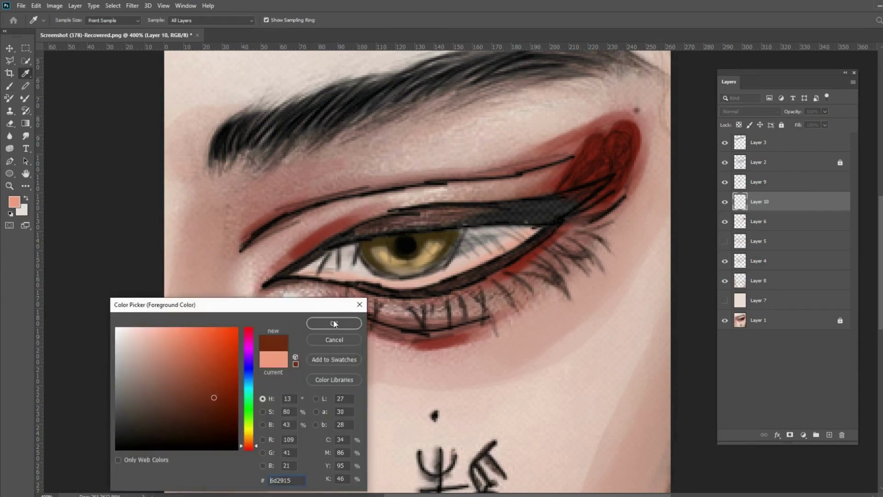
{"action": "left_click", "coordinate": [334, 323]}
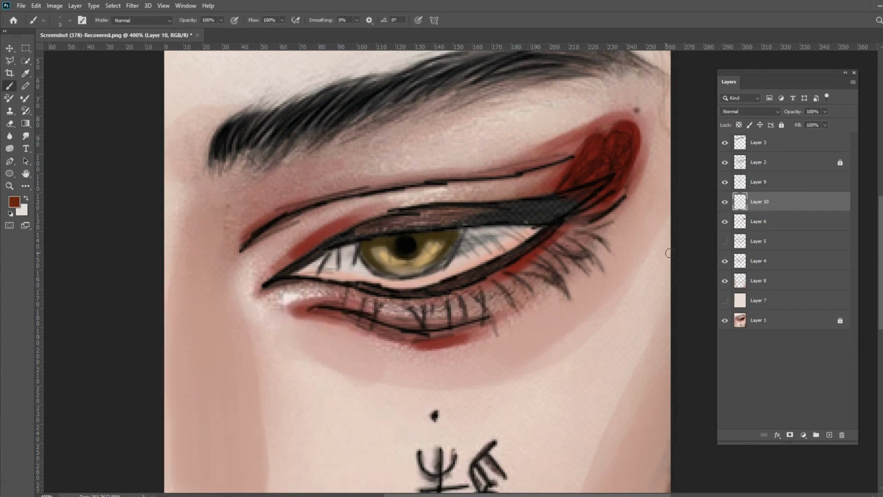
{"action": "left_click", "coordinate": [830, 435]}
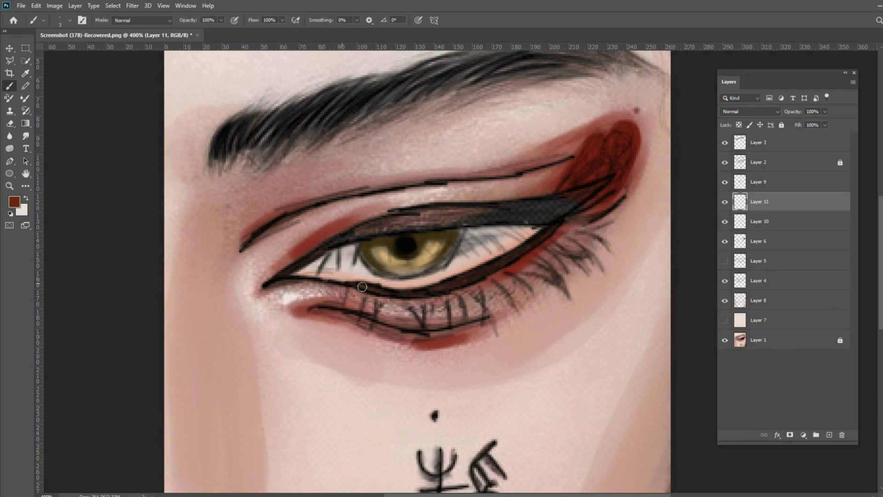
{"action": "left_click", "coordinate": [14, 202]}
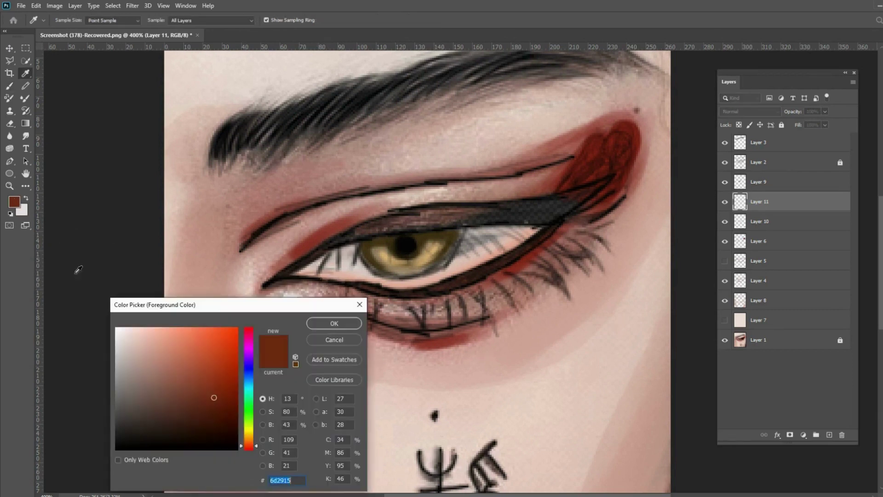
{"action": "left_click", "coordinate": [227, 404]}
{"action": "key", "text": "Return"}
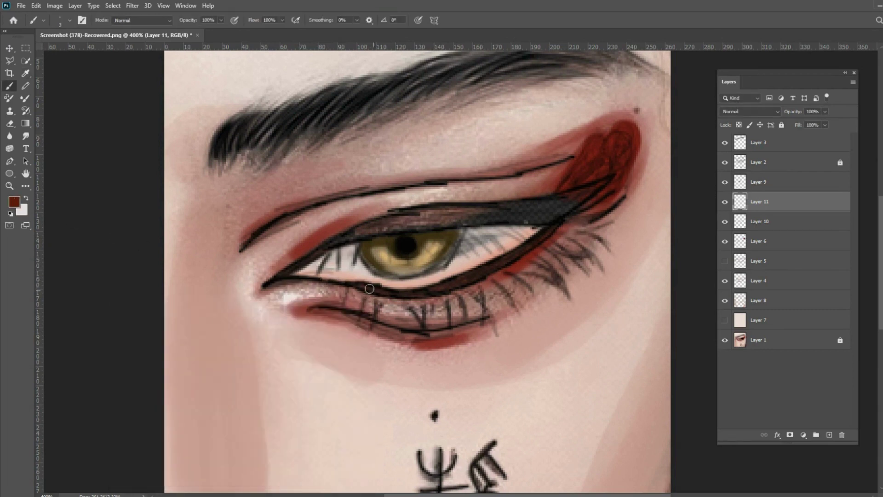
- Paint thick, deep red-brown strokes along the lower lid toward the outer corner
{"action": "left_click_drag", "start_coordinate": [455, 286], "coordinate": [559, 219]}
{"action": "left_click", "coordinate": [17, 203]}
{"action": "left_click", "coordinate": [234, 416]}
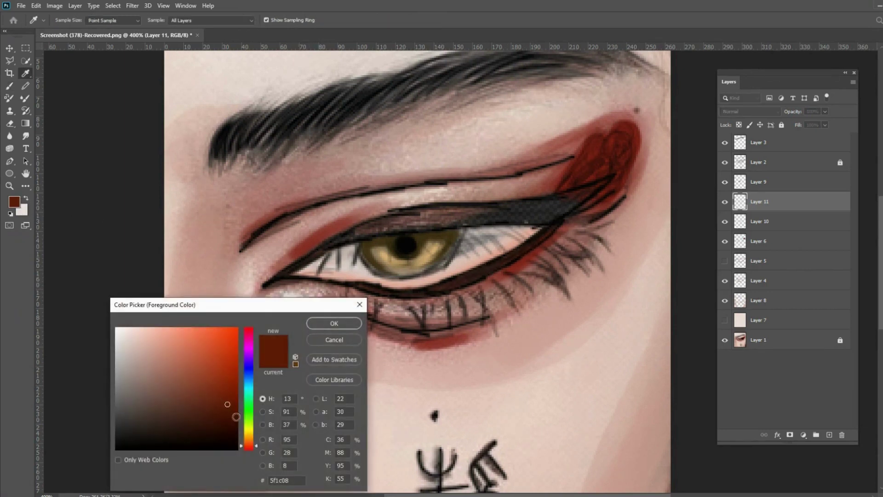
{"action": "left_click", "coordinate": [335, 323]}
{"action": "mouse_move", "coordinate": [367, 286]}
{"action": "left_mouse_down"}
{"action": "mouse_move", "coordinate": [451, 282]}
{"action": "mouse_move", "coordinate": [526, 248]}
{"action": "left_mouse_up"}
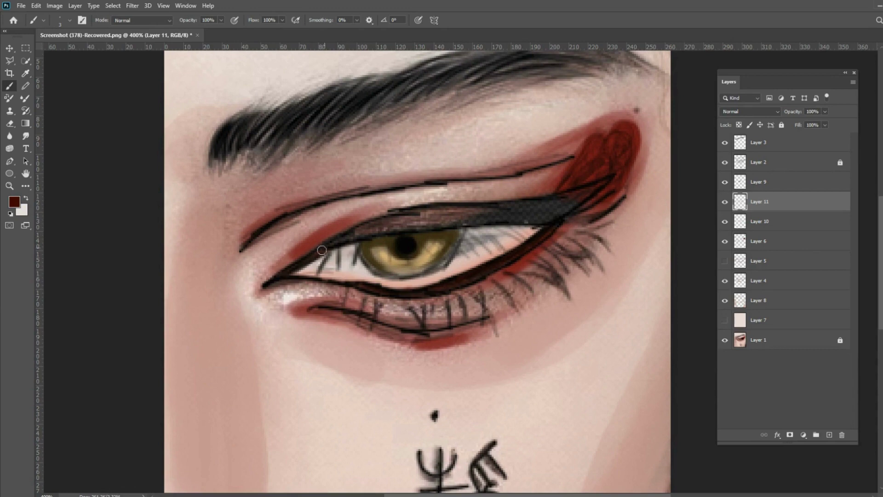
{"action": "left_click_drag", "start_coordinate": [295, 277], "coordinate": [417, 279]}
- Hide the base painting, Layer 7 and Layer 8 to inspect the line work
{"action": "left_click", "coordinate": [725, 340]}
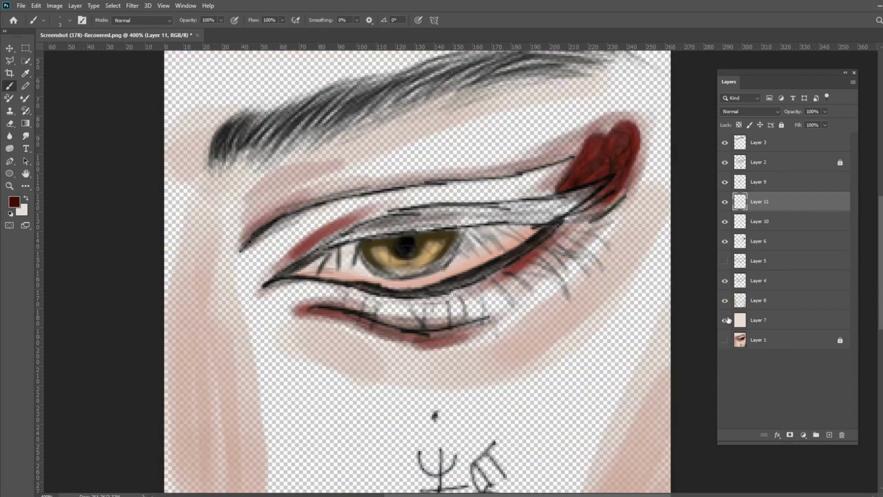
{"action": "left_click", "coordinate": [725, 320]}
{"action": "left_click", "coordinate": [725, 321]}
{"action": "left_click", "coordinate": [725, 301]}
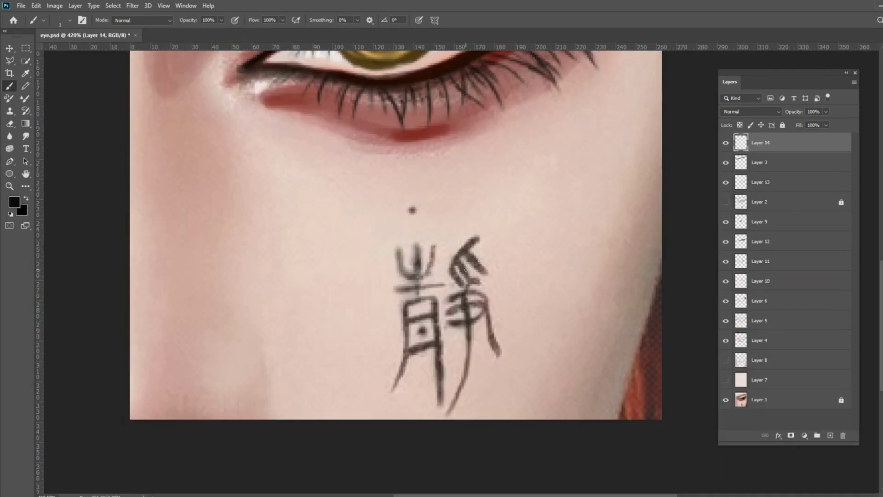
{"action": "scroll", "coordinate": [466, 270], "scroll_direction": "up", "scroll_amount": 1}
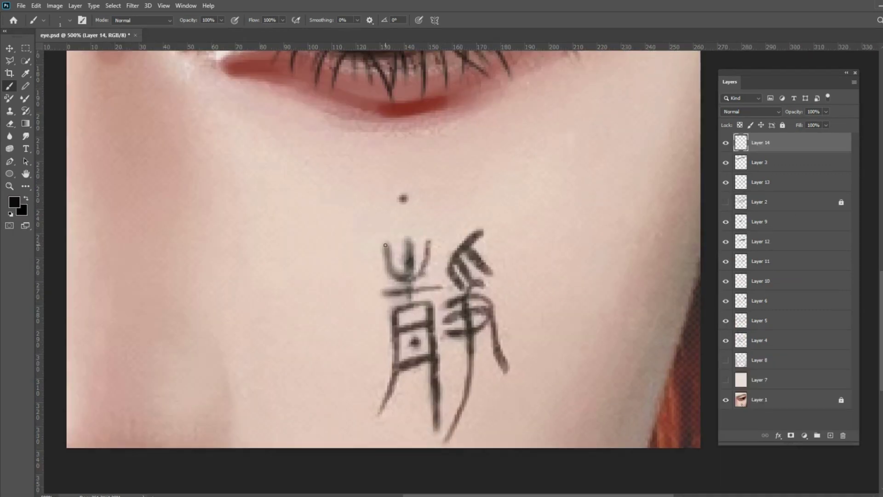
- Retrace the left strokes of 静 and darken the 月 component's vertical and crossbars
{"action": "mouse_move", "coordinate": [385, 246]}
{"action": "left_mouse_down"}
{"action": "mouse_move", "coordinate": [405, 279]}
{"action": "mouse_move", "coordinate": [429, 261]}
{"action": "mouse_move", "coordinate": [421, 239]}
{"action": "mouse_move", "coordinate": [414, 301]}
{"action": "left_mouse_up"}
{"action": "key", "text": "ctrl+z"}
{"action": "mouse_move", "coordinate": [409, 240]}
{"action": "left_mouse_down"}
{"action": "mouse_move", "coordinate": [409, 308]}
{"action": "mouse_move", "coordinate": [434, 289]}
{"action": "left_mouse_up"}
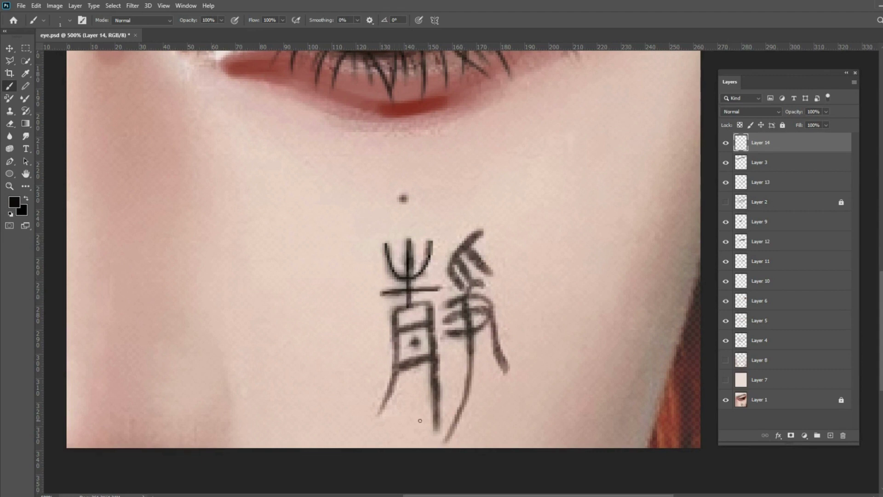
{"action": "mouse_move", "coordinate": [437, 426]}
{"action": "left_mouse_down"}
{"action": "mouse_move", "coordinate": [424, 305]}
{"action": "mouse_move", "coordinate": [397, 318]}
{"action": "mouse_move", "coordinate": [388, 397]}
{"action": "mouse_move", "coordinate": [378, 411]}
{"action": "left_mouse_up"}
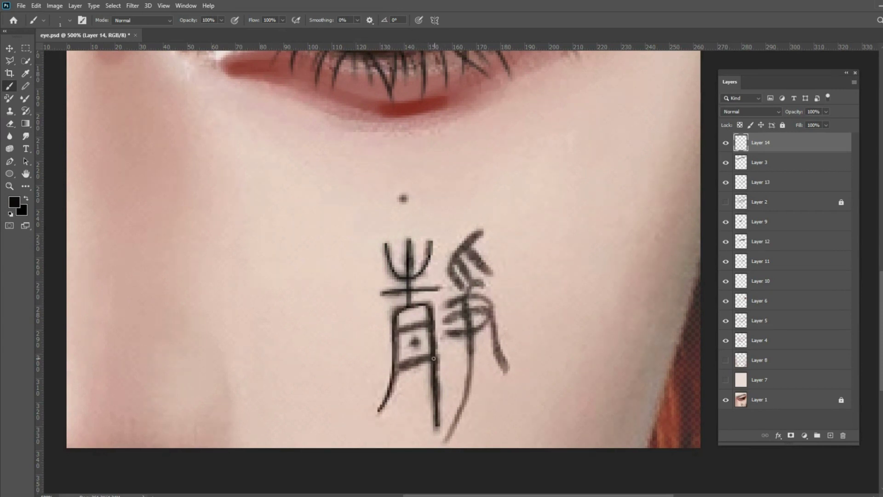
{"action": "left_click_drag", "start_coordinate": [433, 358], "coordinate": [391, 374]}
{"action": "left_click_drag", "start_coordinate": [422, 324], "coordinate": [392, 337]}
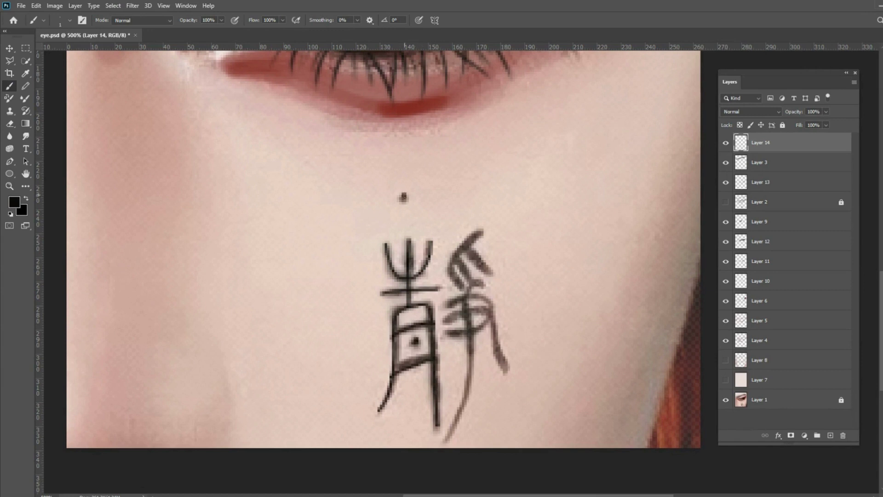
- Retrace the long curve and upper loop of 静's right component more darkly
{"action": "mouse_move", "coordinate": [482, 231]}
{"action": "left_mouse_down"}
{"action": "mouse_move", "coordinate": [453, 256]}
{"action": "mouse_move", "coordinate": [458, 285]}
{"action": "mouse_move", "coordinate": [474, 276]}
{"action": "mouse_move", "coordinate": [478, 283]}
{"action": "mouse_move", "coordinate": [466, 272]}
{"action": "mouse_move", "coordinate": [479, 276]}
{"action": "mouse_move", "coordinate": [467, 297]}
{"action": "mouse_move", "coordinate": [459, 415]}
{"action": "mouse_move", "coordinate": [445, 444]}
{"action": "left_mouse_up"}
{"action": "key", "text": "ctrl+z"}
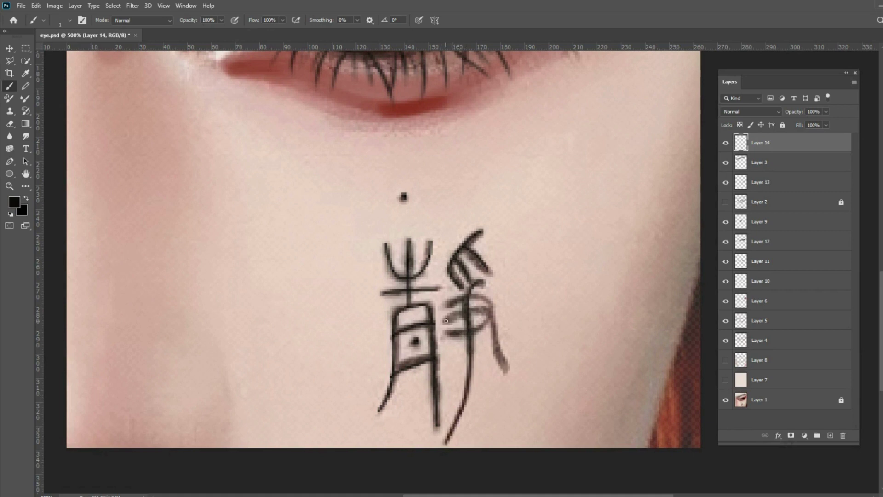
{"action": "mouse_move", "coordinate": [446, 321]}
{"action": "left_mouse_down"}
{"action": "mouse_move", "coordinate": [481, 308]}
{"action": "mouse_move", "coordinate": [509, 370]}
{"action": "left_mouse_up"}
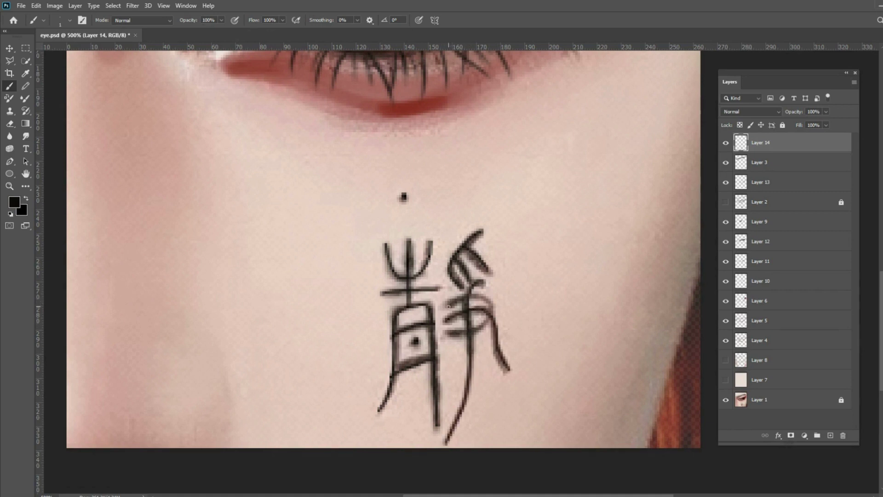
{"action": "mouse_move", "coordinate": [449, 306]}
{"action": "left_mouse_down"}
{"action": "mouse_move", "coordinate": [479, 295]}
{"action": "mouse_move", "coordinate": [493, 325]}
{"action": "mouse_move", "coordinate": [450, 332]}
{"action": "left_mouse_up"}
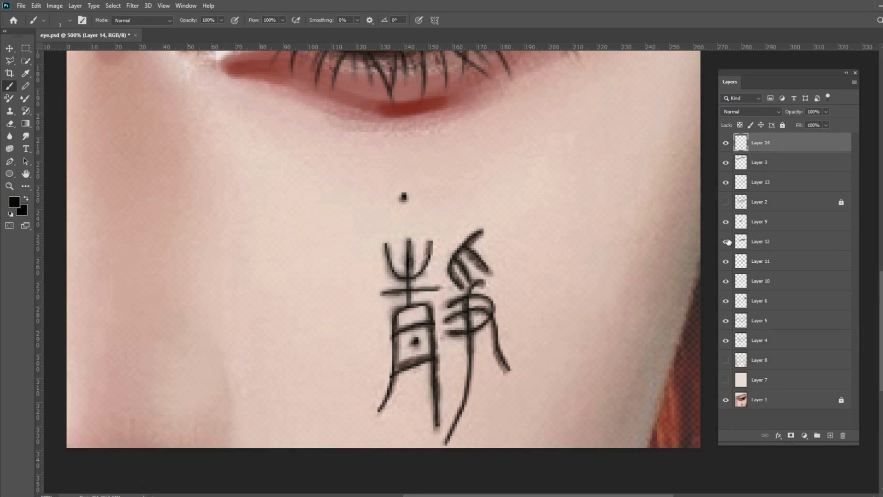
- Centre the eye in view, then show and select Layer 2's black outline
{"action": "scroll", "coordinate": [455, 337], "scroll_direction": "up", "scroll_amount": 5}
{"action": "scroll", "coordinate": [468, 349], "scroll_direction": "up", "scroll_amount": 4}
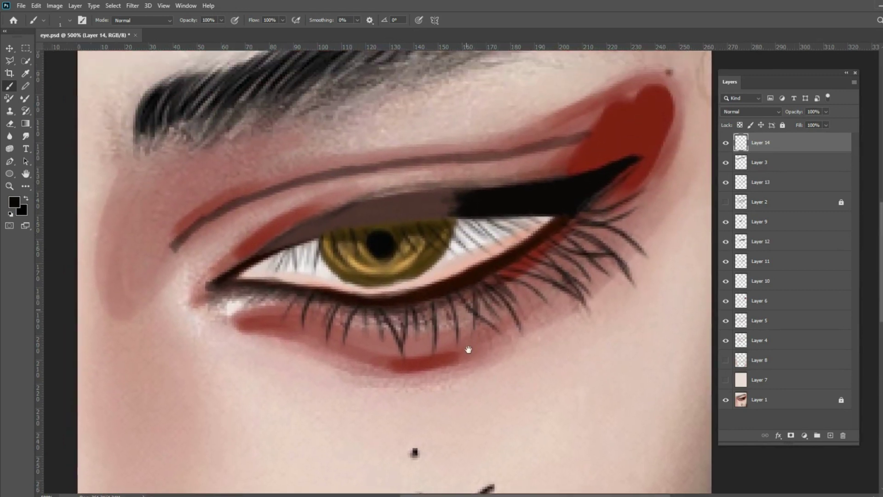
{"action": "scroll", "coordinate": [472, 344], "scroll_direction": "up", "scroll_amount": 2}
{"action": "mouse_move", "coordinate": [472, 344]}
{"action": "left_mouse_down"}
{"action": "mouse_move", "coordinate": [473, 375]}
{"action": "mouse_move", "coordinate": [479, 315]}
{"action": "mouse_move", "coordinate": [476, 365]}
{"action": "left_mouse_up"}
{"action": "left_click", "coordinate": [727, 202]}
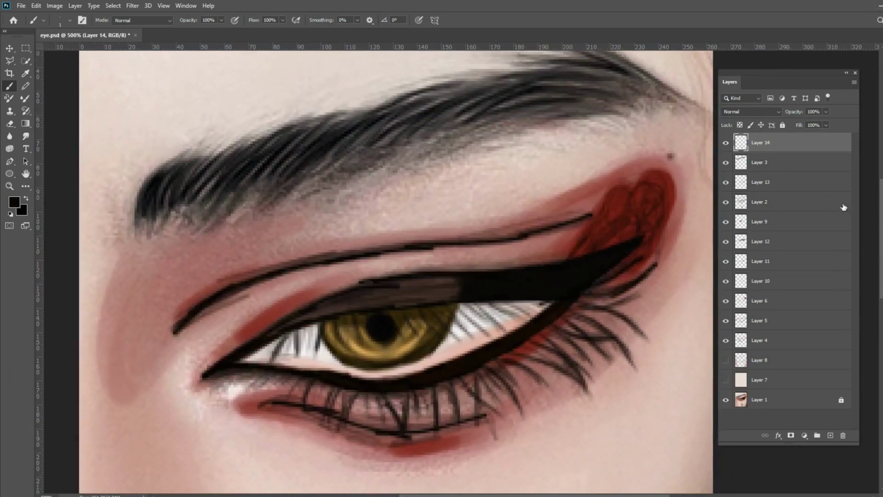
{"action": "left_click", "coordinate": [835, 202]}
- Set Layer 2's fill to about 41% and reselect Layer 14
{"action": "left_click", "coordinate": [826, 125]}
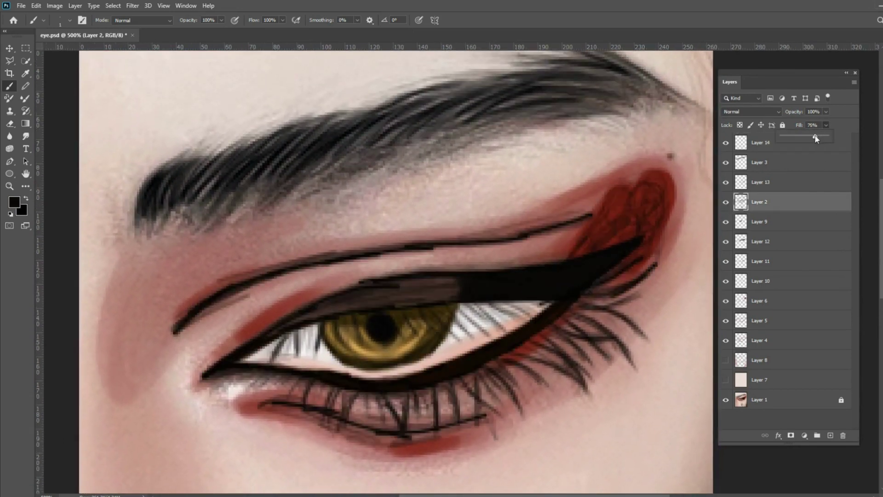
{"action": "mouse_move", "coordinate": [830, 136]}
{"action": "left_mouse_down"}
{"action": "mouse_move", "coordinate": [791, 138]}
{"action": "mouse_move", "coordinate": [802, 138]}
{"action": "left_mouse_up"}
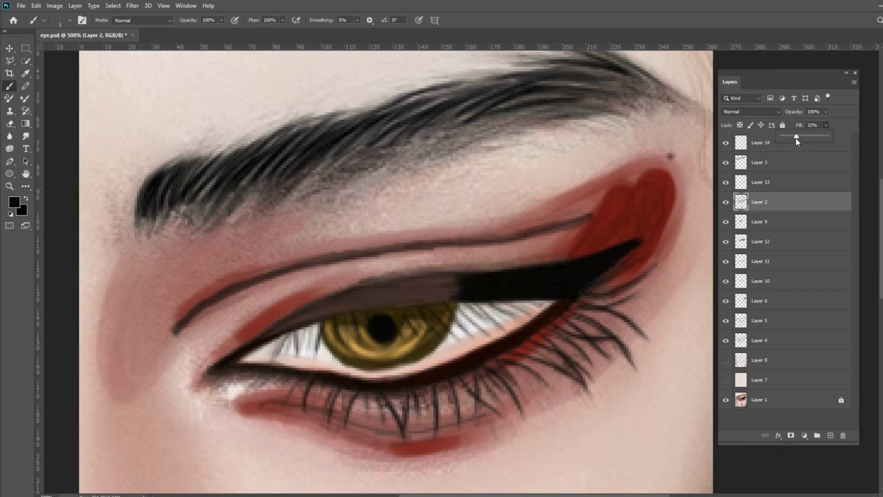
{"action": "mouse_move", "coordinate": [803, 138]}
{"action": "left_mouse_down"}
{"action": "mouse_move", "coordinate": [794, 137]}
{"action": "mouse_move", "coordinate": [818, 143]}
{"action": "mouse_move", "coordinate": [799, 139]}
{"action": "left_mouse_up"}
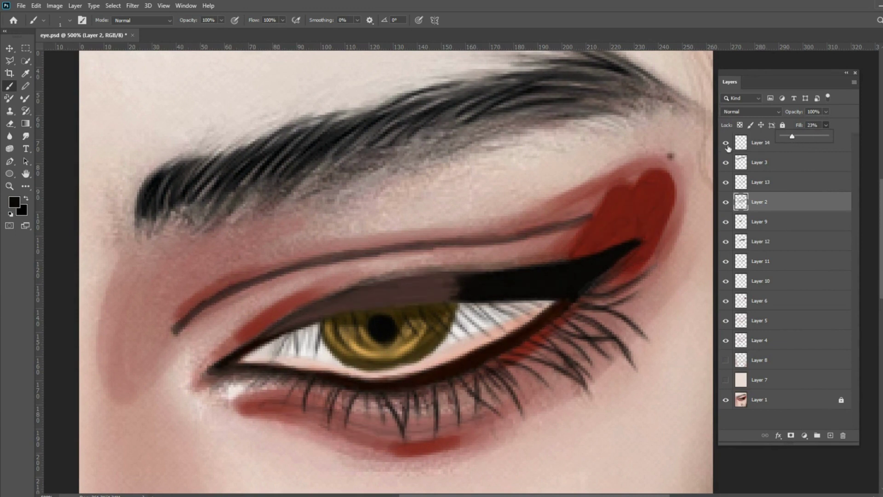
{"action": "left_click_drag", "start_coordinate": [782, 137], "coordinate": [805, 141]}
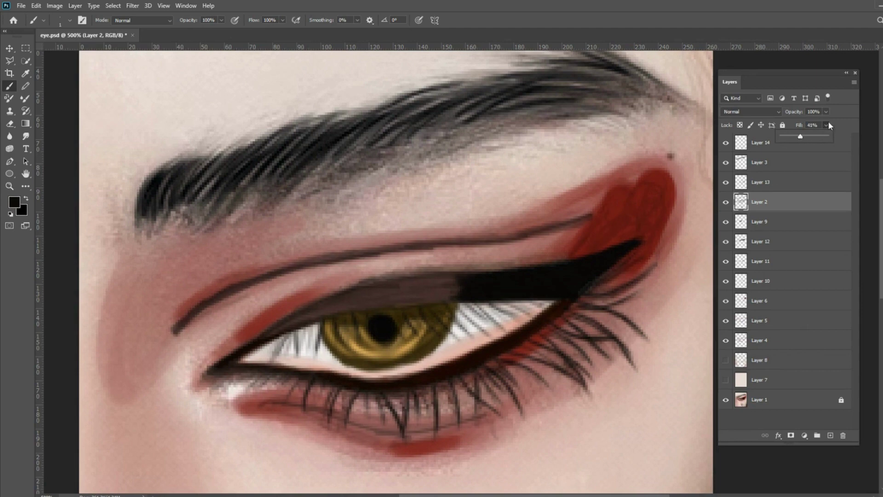
{"action": "left_click", "coordinate": [782, 142]}
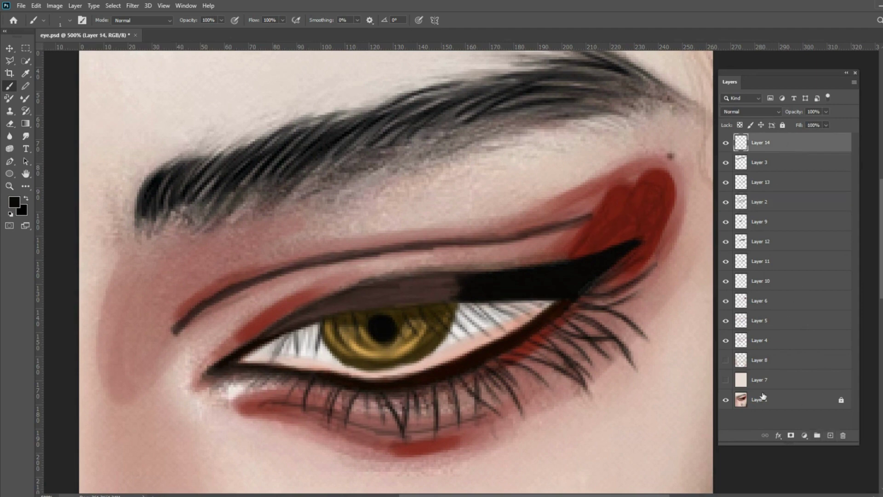
- Hide the reference photo on Layer 1 and show painted Layers 7 and 8
{"action": "left_click", "coordinate": [726, 399]}
{"action": "left_click", "coordinate": [726, 380]}
{"action": "left_click", "coordinate": [726, 361]}
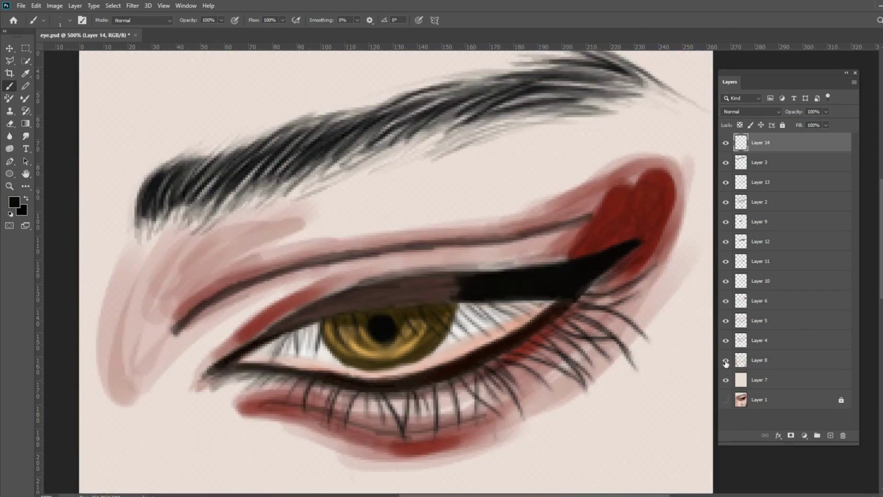
- Zoom to 300% on the eye, check Layer 13's lashes, and make Layer 13 active
{"action": "key", "text": "ctrl+minus"}
{"action": "key", "text": "ctrl+minus"}
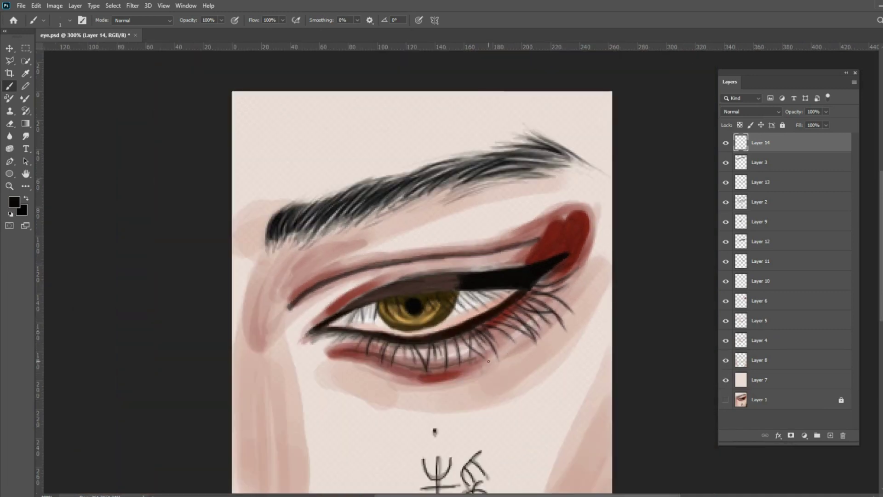
{"action": "key", "text": "ctrl+minus"}
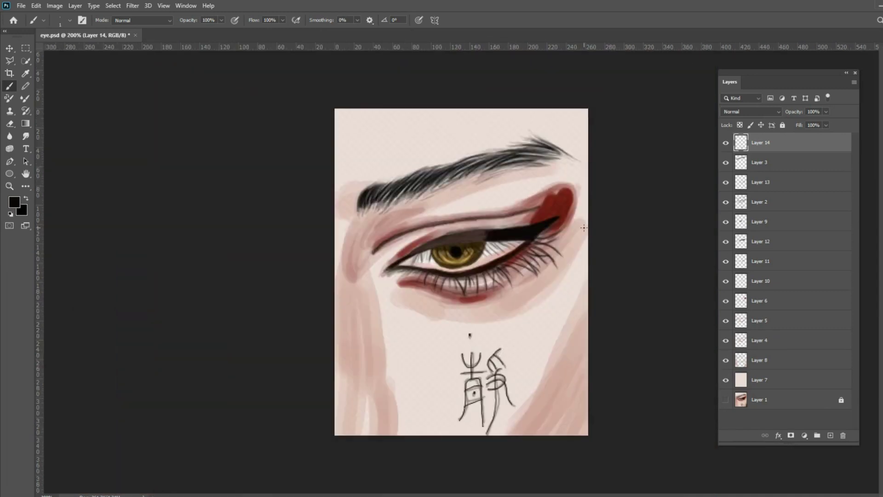
{"action": "key", "text": "ctrl+plus"}
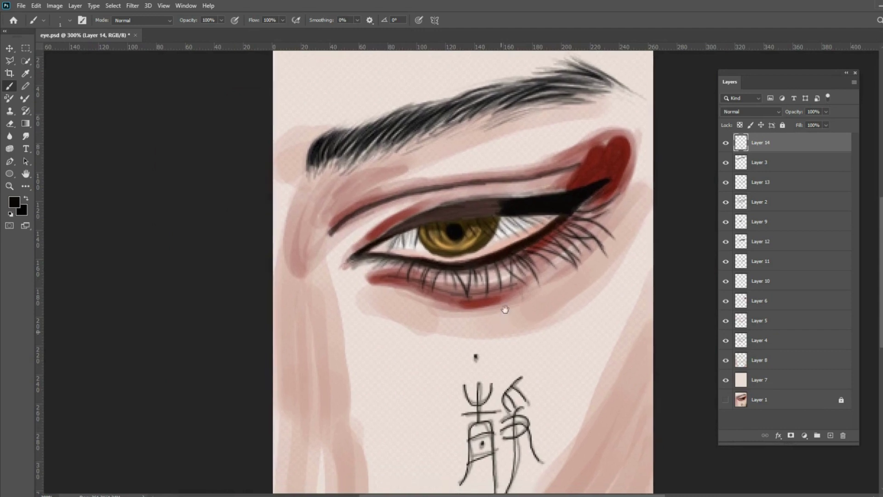
{"action": "left_click_drag", "start_coordinate": [516, 276], "coordinate": [472, 319]}
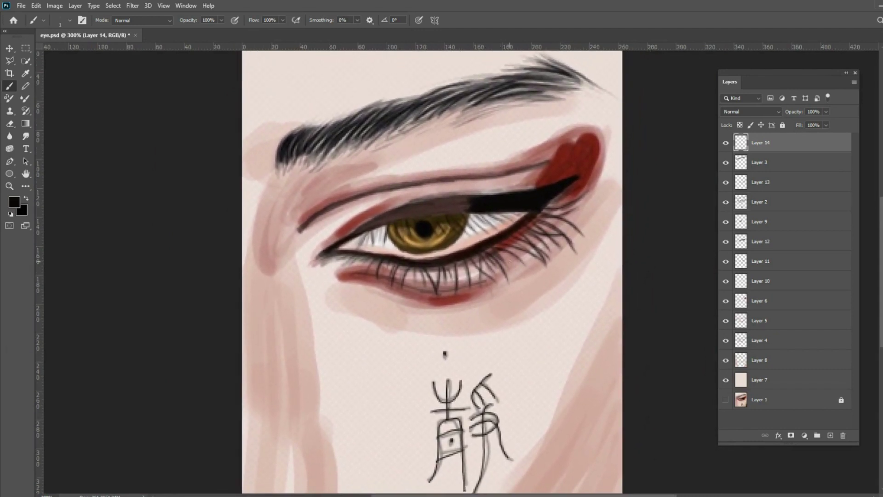
{"action": "left_click", "coordinate": [726, 183]}
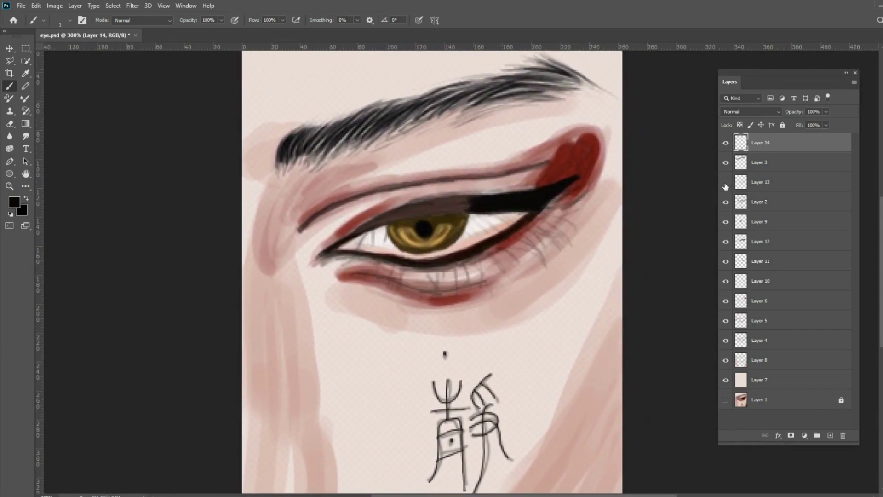
{"action": "left_click", "coordinate": [749, 183]}
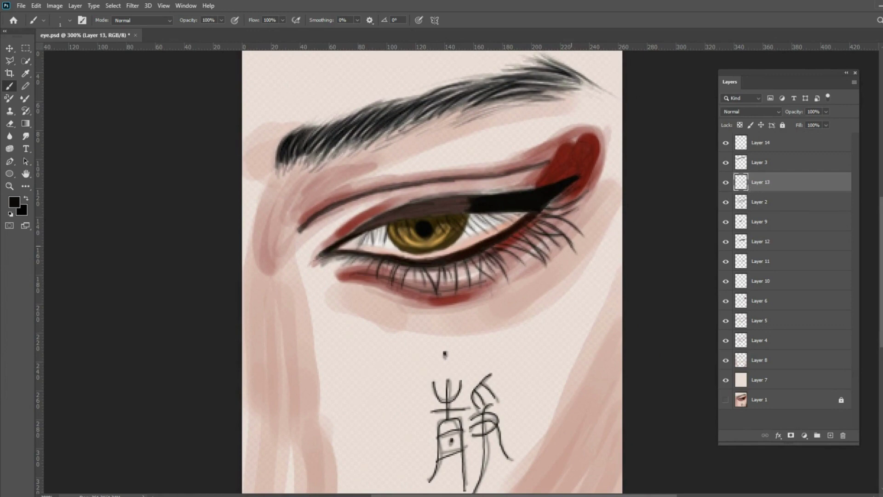
- Paint extra upper eyelashes over the eye white with a fine brush preset on Layer 13
{"action": "key", "text": "ctrl+plus"}
{"action": "key", "text": "ctrl+plus"}
{"action": "key", "text": "ctrl+plus"}
{"action": "key", "text": "ctrl+plus"}
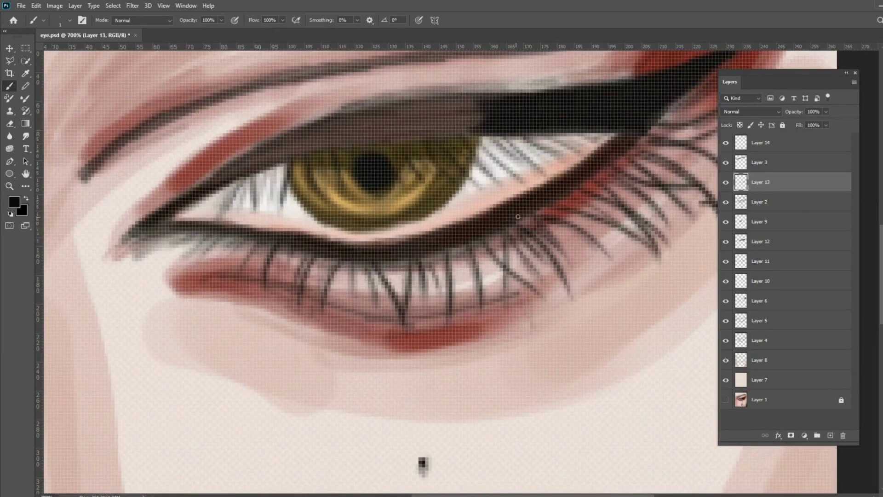
{"action": "key", "text": "ctrl+minus"}
{"action": "key", "text": "ctrl+minus"}
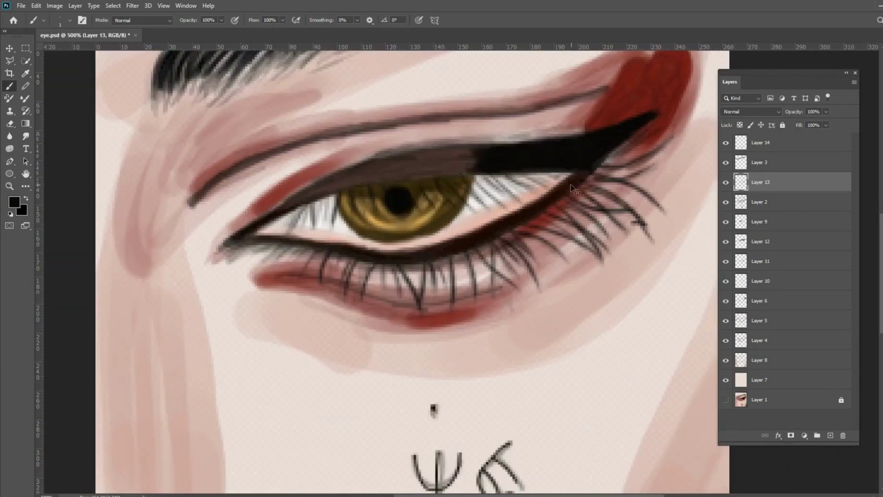
{"action": "left_click", "coordinate": [69, 20]}
{"action": "left_click", "coordinate": [463, 25]}
{"action": "mouse_move", "coordinate": [316, 228]}
{"action": "left_mouse_down"}
{"action": "mouse_move", "coordinate": [311, 208]}
{"action": "mouse_move", "coordinate": [329, 198]}
{"action": "left_mouse_up"}
{"action": "left_click_drag", "start_coordinate": [322, 216], "coordinate": [325, 200]}
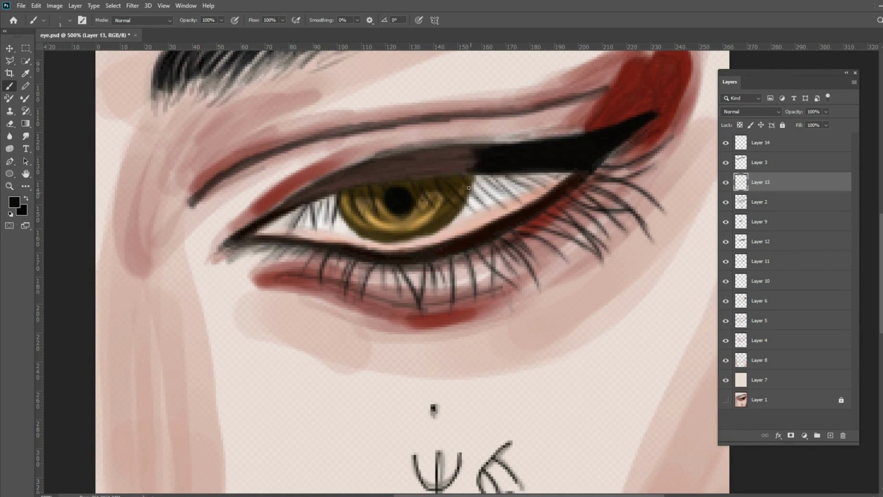
{"action": "mouse_move", "coordinate": [487, 202]}
{"action": "left_mouse_down"}
{"action": "mouse_move", "coordinate": [489, 178]}
{"action": "mouse_move", "coordinate": [539, 169]}
{"action": "mouse_move", "coordinate": [522, 178]}
{"action": "left_mouse_up"}
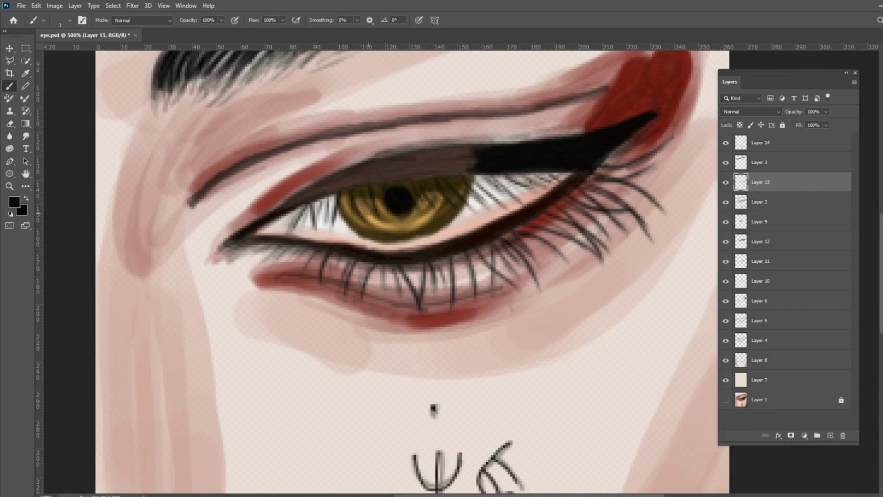
{"action": "left_click_drag", "start_coordinate": [293, 232], "coordinate": [287, 207]}
- Paint short grey and dark lower eyelashes along the lower lid toward the outer corner
{"action": "mouse_move", "coordinate": [278, 245]}
{"action": "left_mouse_down"}
{"action": "mouse_move", "coordinate": [258, 261]}
{"action": "mouse_move", "coordinate": [272, 264]}
{"action": "left_mouse_up"}
{"action": "mouse_move", "coordinate": [302, 244]}
{"action": "left_mouse_down"}
{"action": "mouse_move", "coordinate": [291, 256]}
{"action": "mouse_move", "coordinate": [307, 280]}
{"action": "left_mouse_up"}
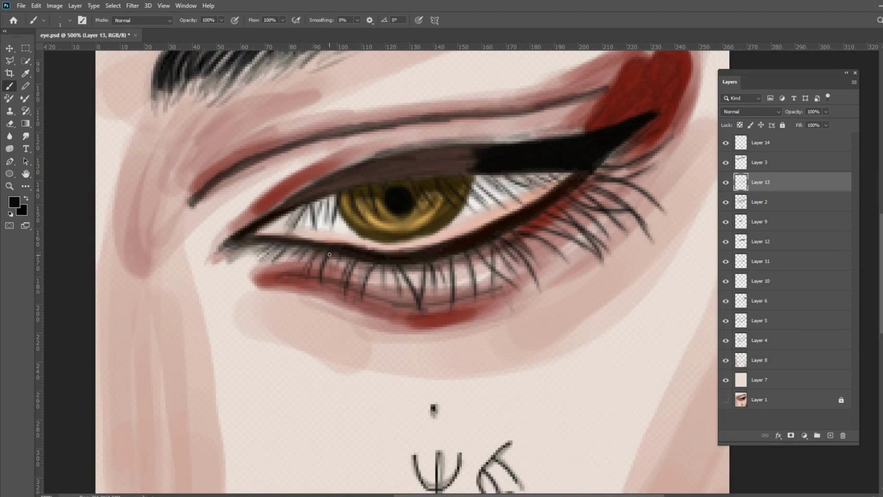
{"action": "left_click_drag", "start_coordinate": [341, 256], "coordinate": [335, 281]}
{"action": "mouse_move", "coordinate": [383, 262]}
{"action": "left_mouse_down"}
{"action": "mouse_move", "coordinate": [366, 293]}
{"action": "mouse_move", "coordinate": [378, 297]}
{"action": "left_mouse_up"}
{"action": "left_click_drag", "start_coordinate": [424, 275], "coordinate": [408, 311]}
{"action": "mouse_move", "coordinate": [443, 269]}
{"action": "left_mouse_down"}
{"action": "mouse_move", "coordinate": [432, 294]}
{"action": "mouse_move", "coordinate": [451, 309]}
{"action": "left_mouse_up"}
{"action": "mouse_move", "coordinate": [474, 264]}
{"action": "left_mouse_down"}
{"action": "mouse_move", "coordinate": [468, 294]}
{"action": "mouse_move", "coordinate": [474, 266]}
{"action": "left_mouse_up"}
{"action": "left_click_drag", "start_coordinate": [483, 264], "coordinate": [506, 278]}
- Add lashes fanning out beyond the outer eye corner
{"action": "mouse_move", "coordinate": [496, 248]}
{"action": "left_mouse_down"}
{"action": "mouse_move", "coordinate": [492, 289]}
{"action": "mouse_move", "coordinate": [519, 261]}
{"action": "mouse_move", "coordinate": [538, 275]}
{"action": "mouse_move", "coordinate": [535, 259]}
{"action": "mouse_move", "coordinate": [591, 247]}
{"action": "left_mouse_up"}
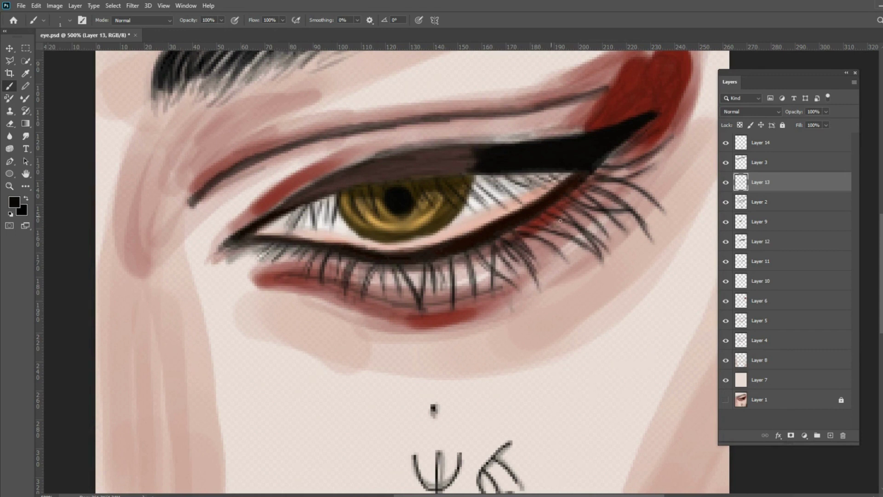
{"action": "left_click_drag", "start_coordinate": [580, 206], "coordinate": [601, 220]}
{"action": "mouse_move", "coordinate": [598, 178]}
{"action": "left_mouse_down"}
{"action": "mouse_move", "coordinate": [646, 179]}
{"action": "mouse_move", "coordinate": [637, 148]}
{"action": "mouse_move", "coordinate": [645, 127]}
{"action": "left_mouse_up"}
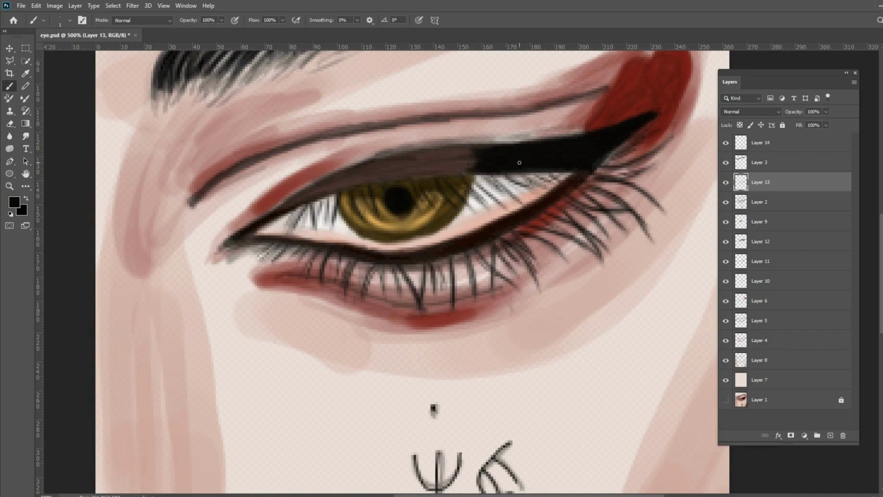